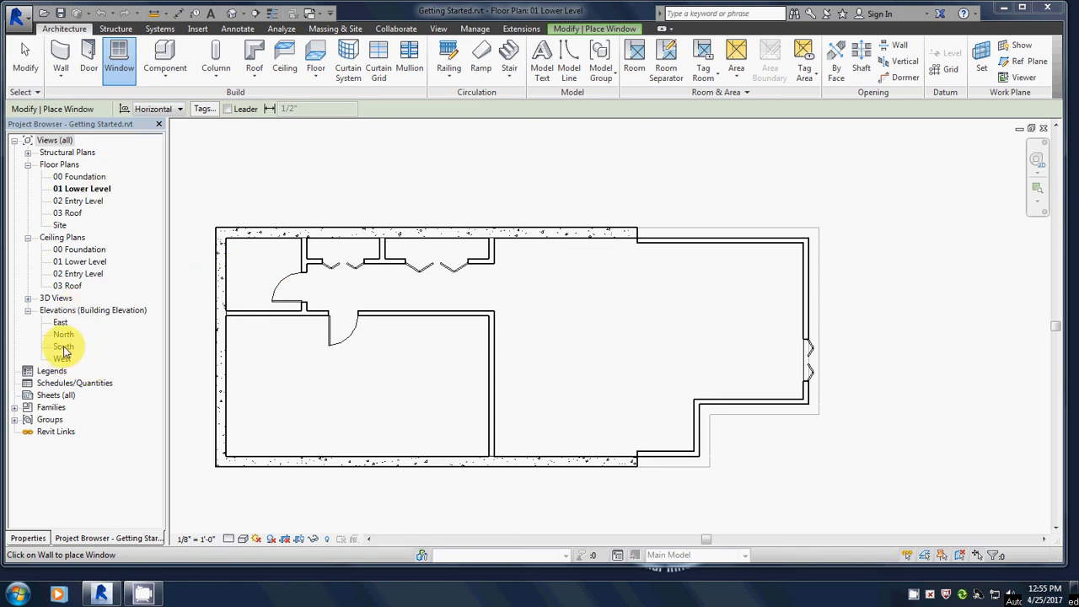
Switch to the South building elevation from the Project Browser's Elevations list.
{"action": "double_click", "coordinate": [64, 346]}
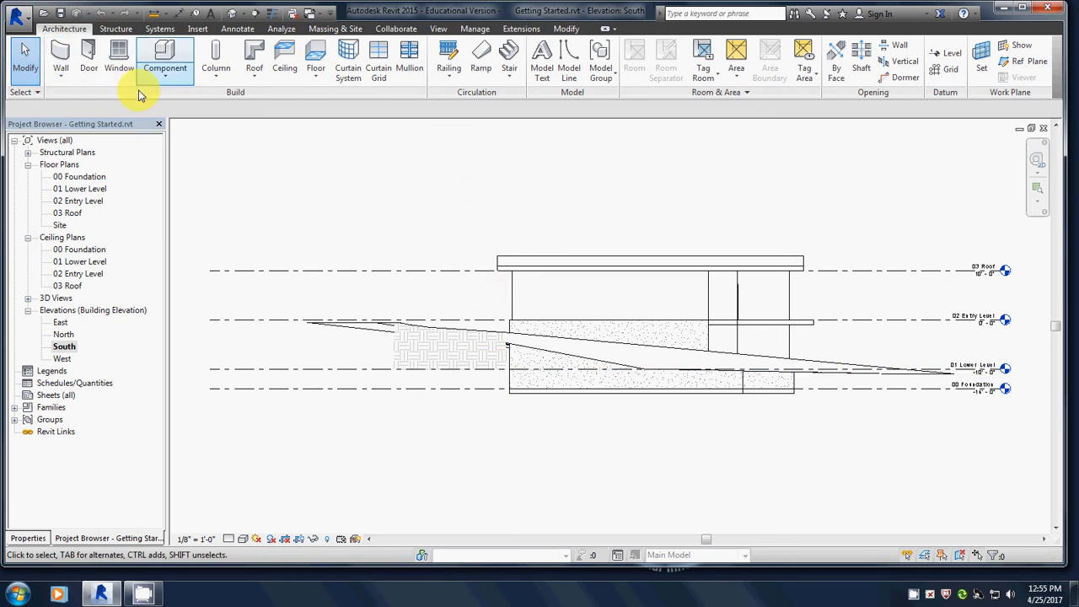
Start the Window tool with Tag on Placement off, keeping the Fixed 36" x 48" type, and try Load Family.
{"action": "left_click", "coordinate": [118, 53]}
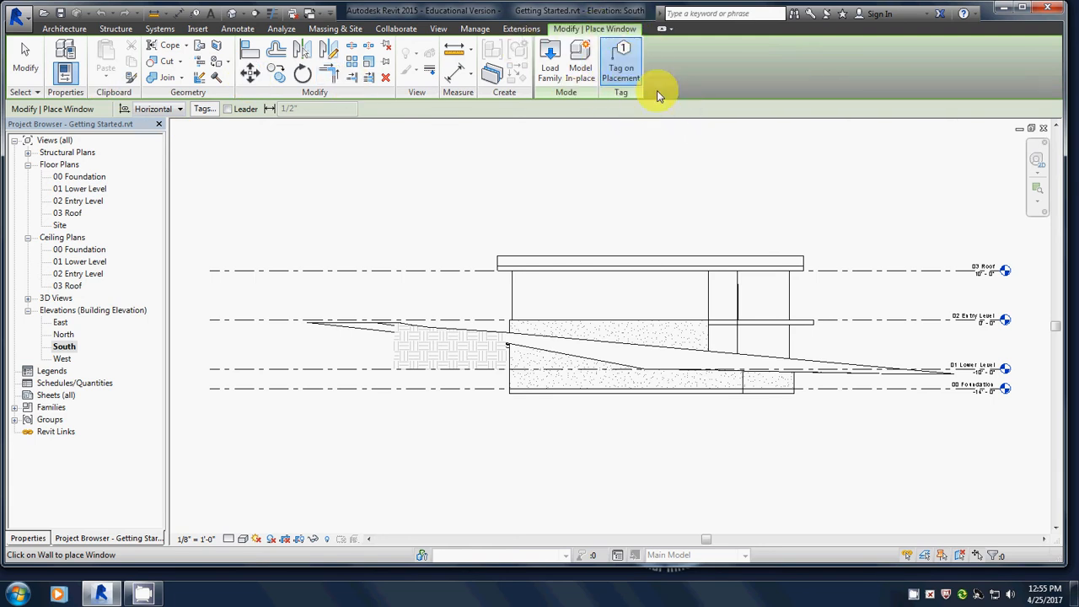
{"action": "left_click", "coordinate": [625, 61]}
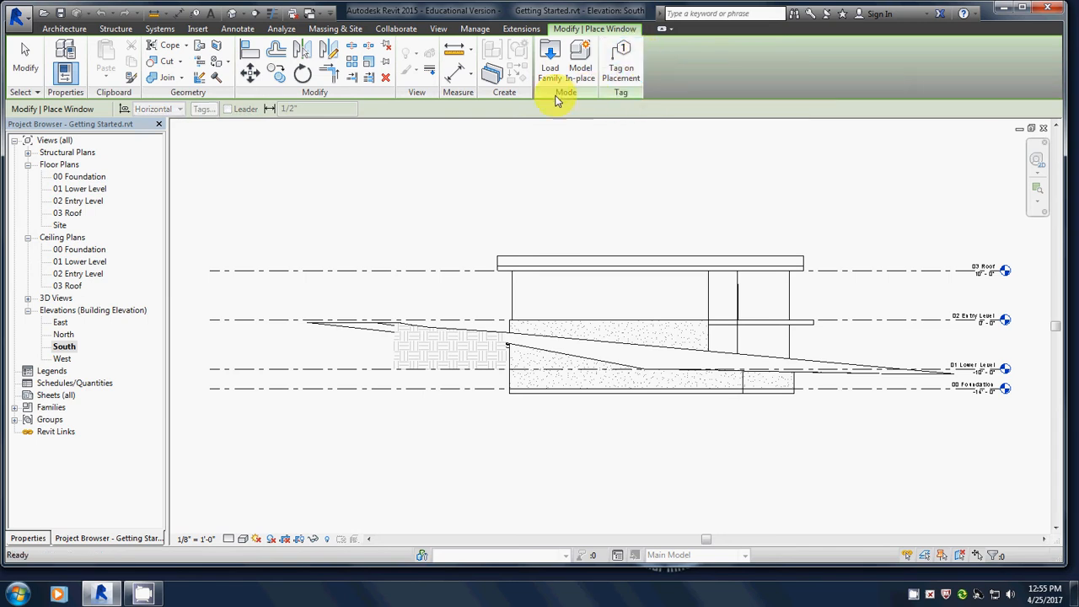
{"action": "left_click", "coordinate": [28, 538]}
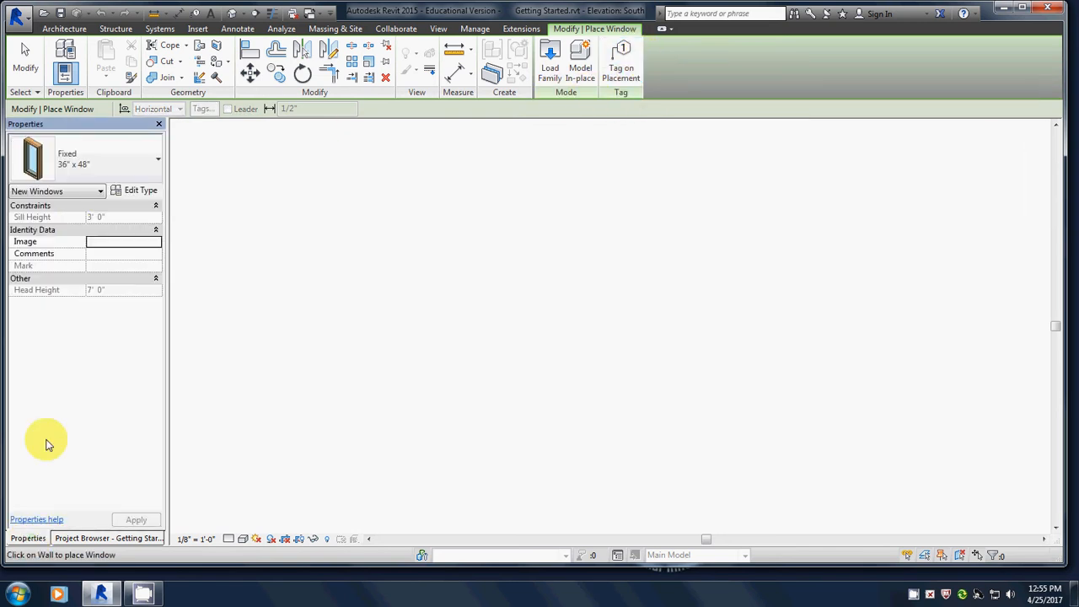
{"action": "left_click", "coordinate": [107, 161]}
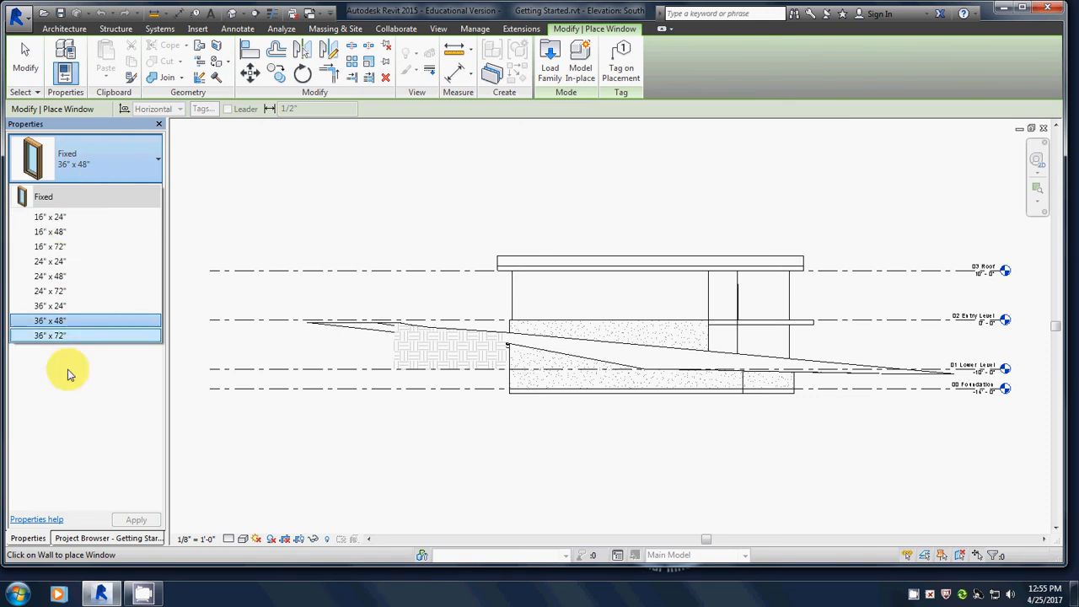
{"action": "left_click", "coordinate": [114, 399]}
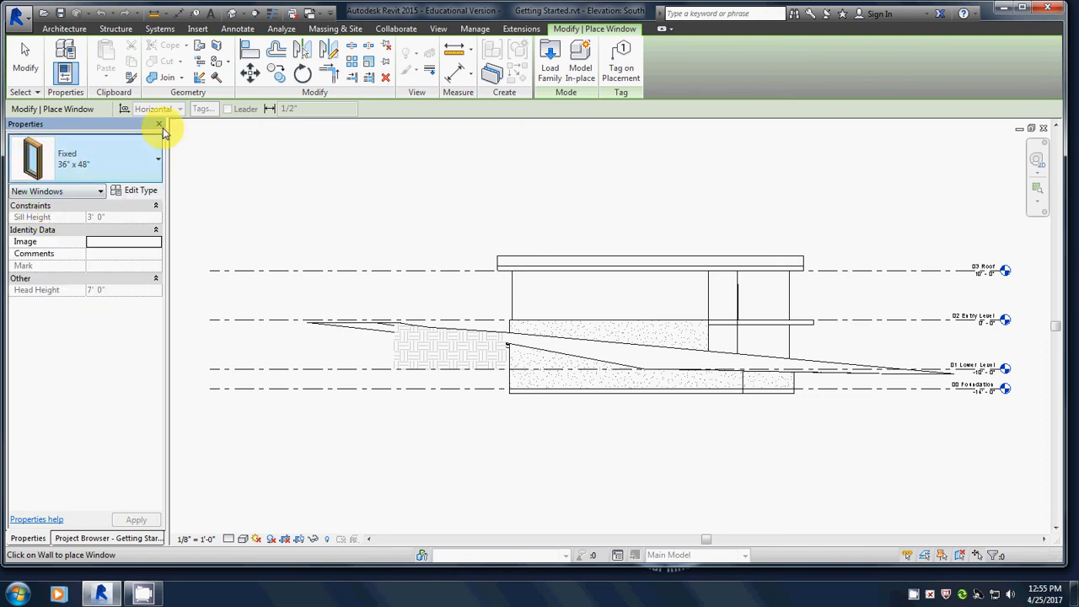
{"action": "left_click", "coordinate": [548, 63]}
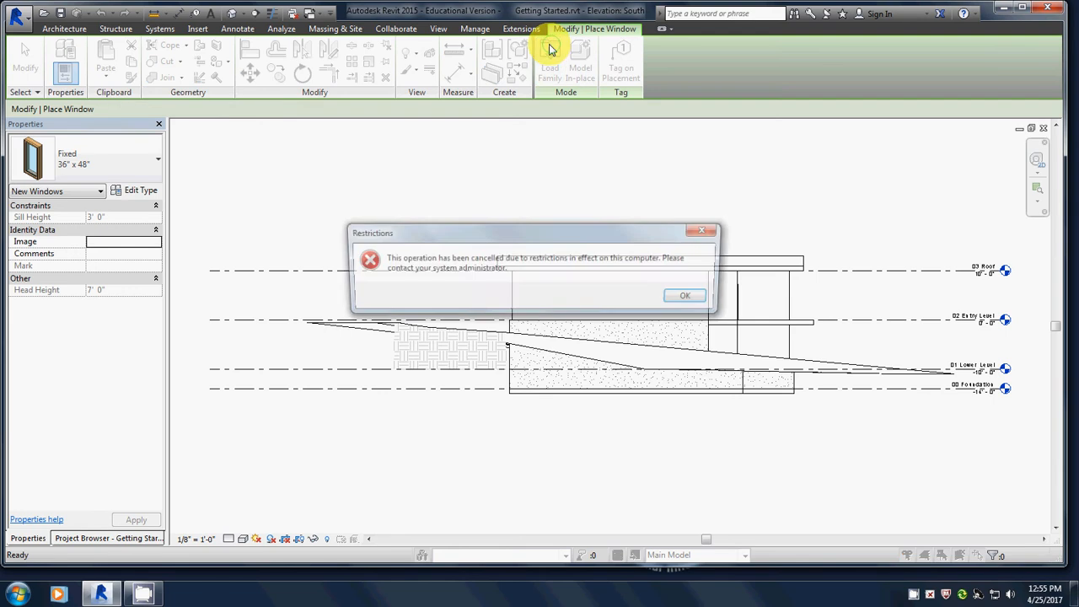
Dismiss the restrictions error and browse G: > _templates > Autodesk > Revit US Imperial library > US Imperial.
{"action": "left_click", "coordinate": [688, 296]}
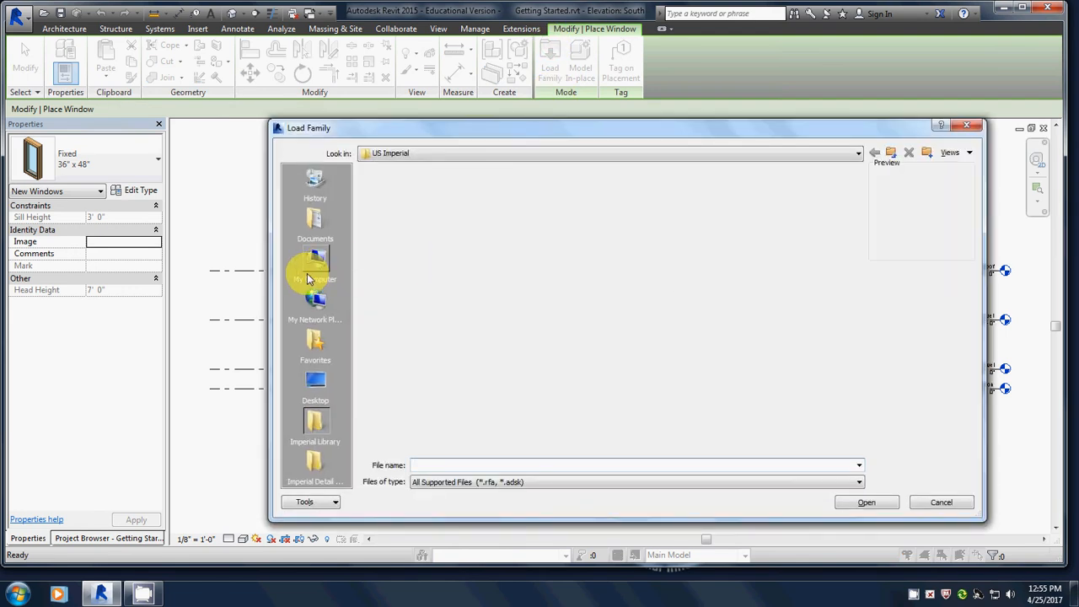
{"action": "left_click", "coordinate": [316, 263]}
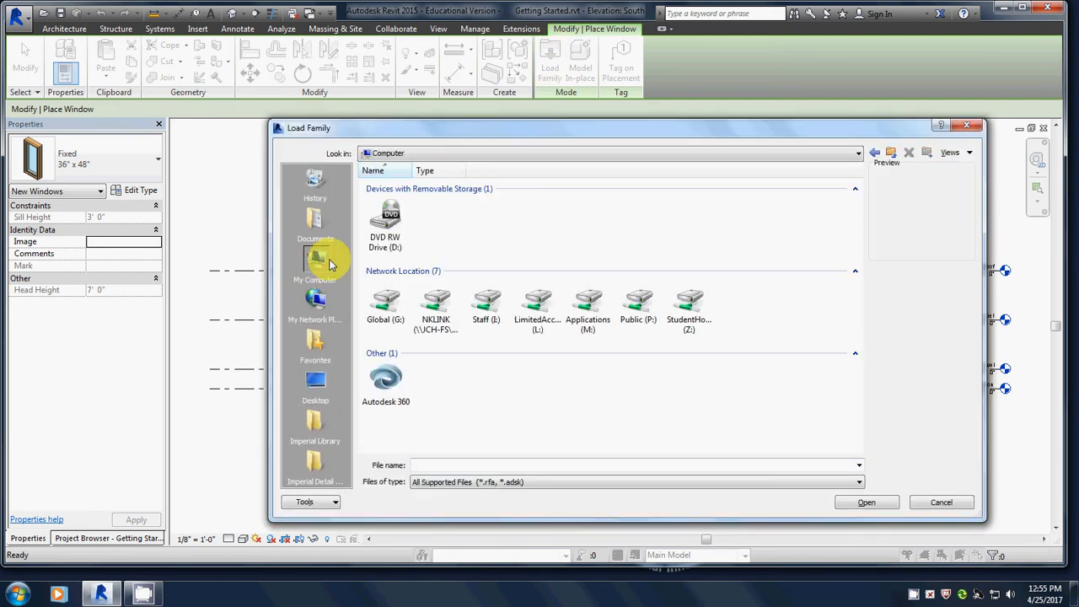
{"action": "double_click", "coordinate": [390, 299]}
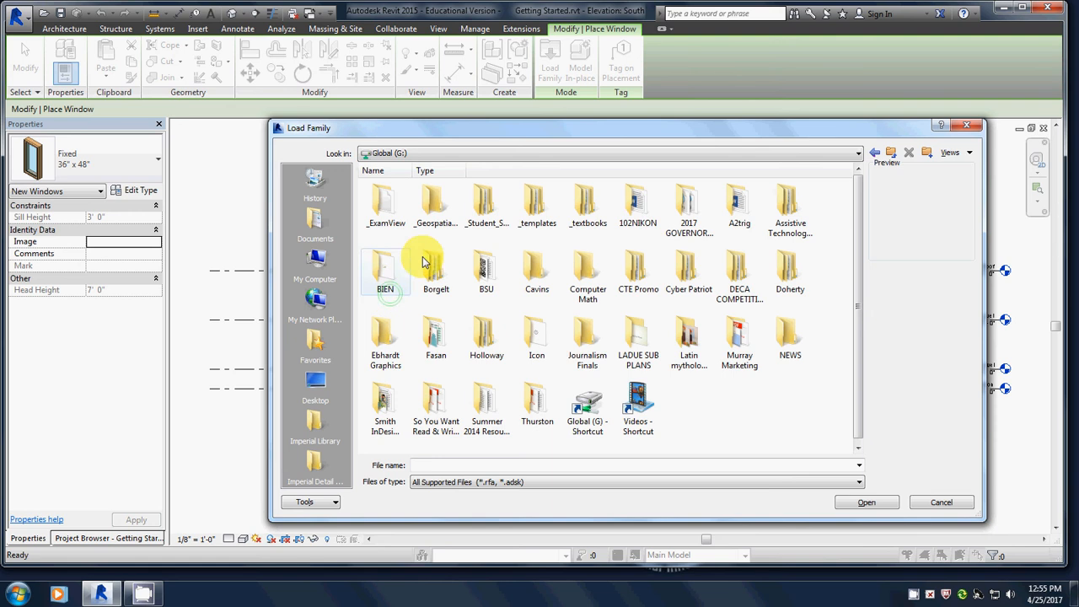
{"action": "double_click", "coordinate": [533, 200]}
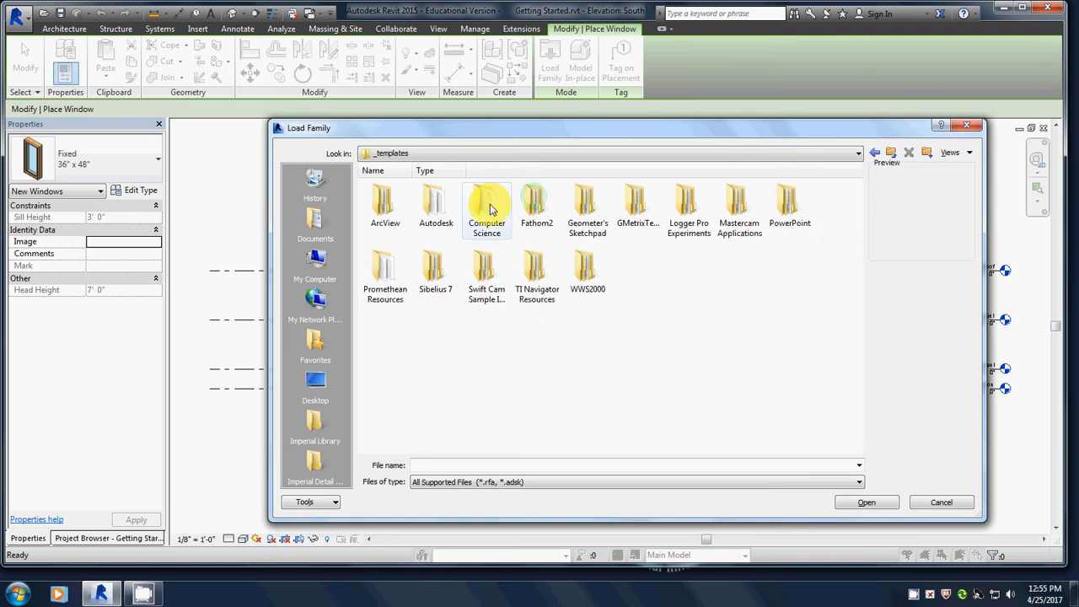
{"action": "double_click", "coordinate": [435, 203]}
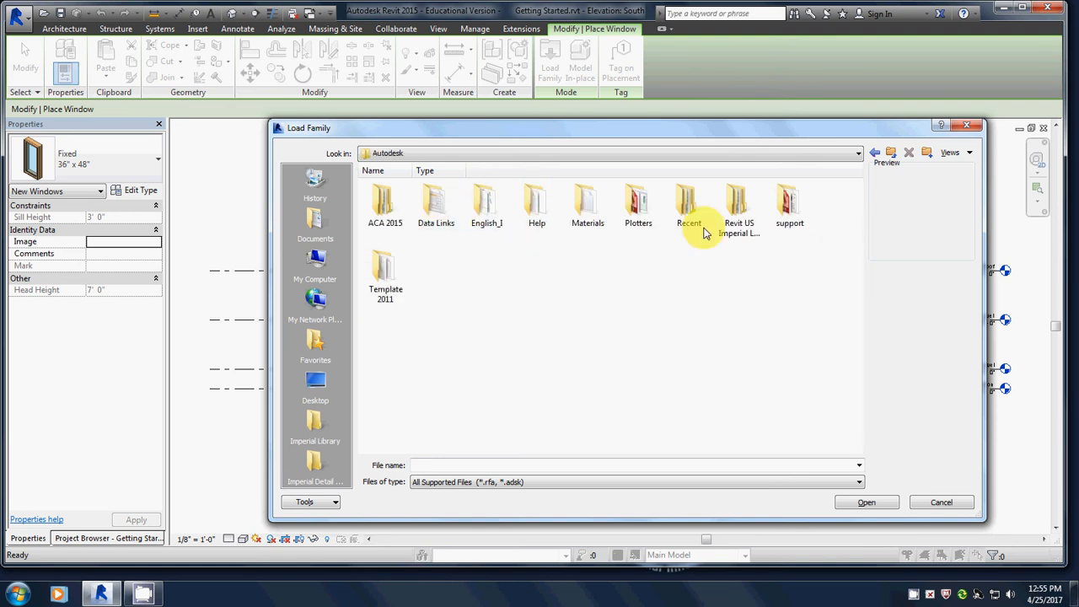
{"action": "double_click", "coordinate": [737, 204]}
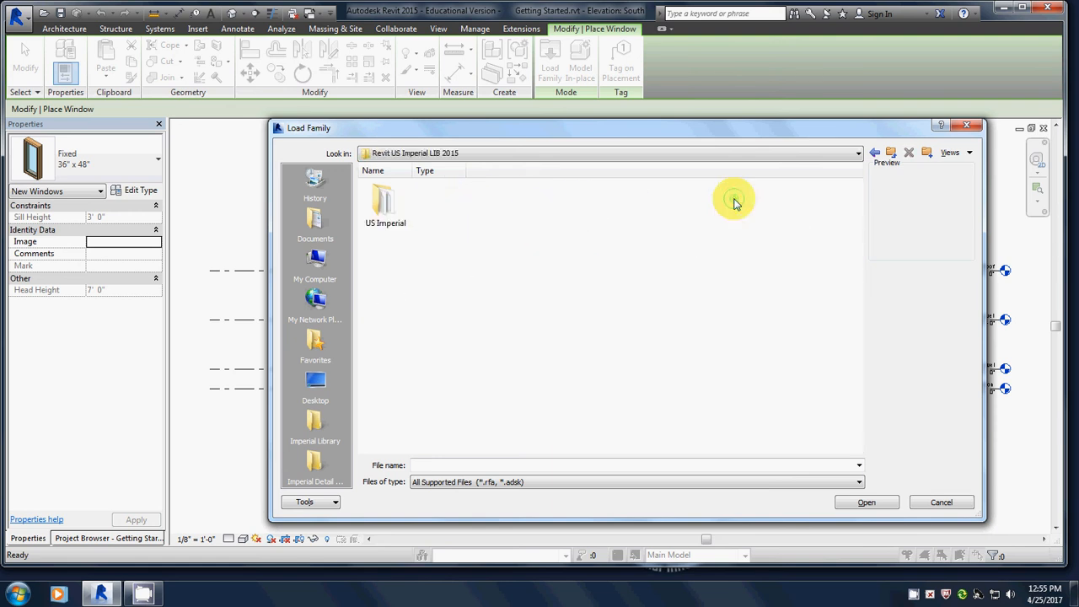
{"action": "double_click", "coordinate": [388, 202]}
Load Casement 3x3 with Trim.rfa from the Windows folder.
{"action": "scroll", "coordinate": [568, 356], "scroll_direction": "down", "scroll_amount": 1}
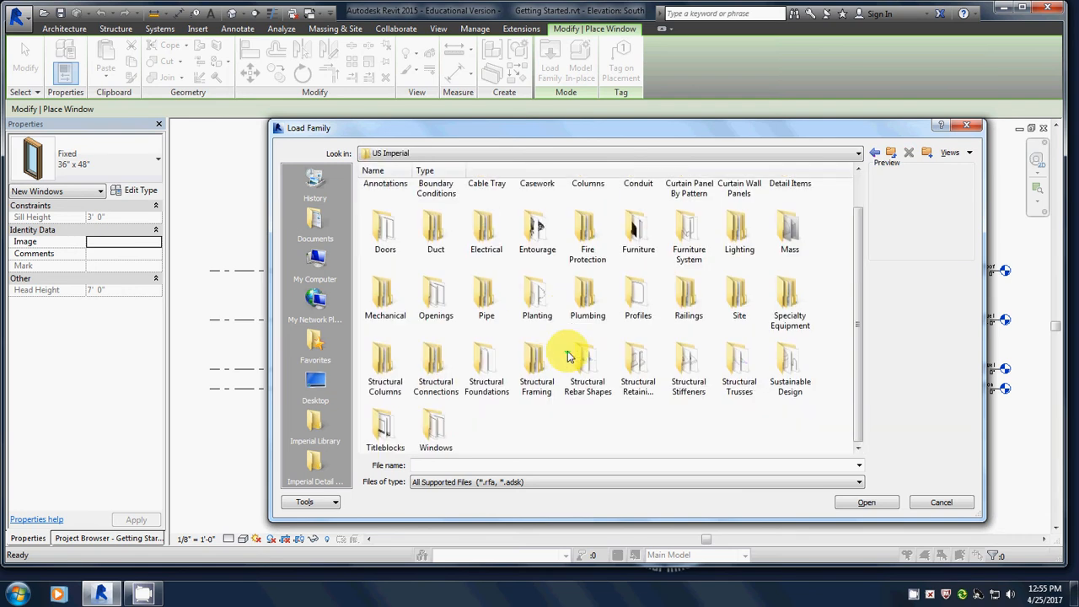
{"action": "double_click", "coordinate": [432, 427]}
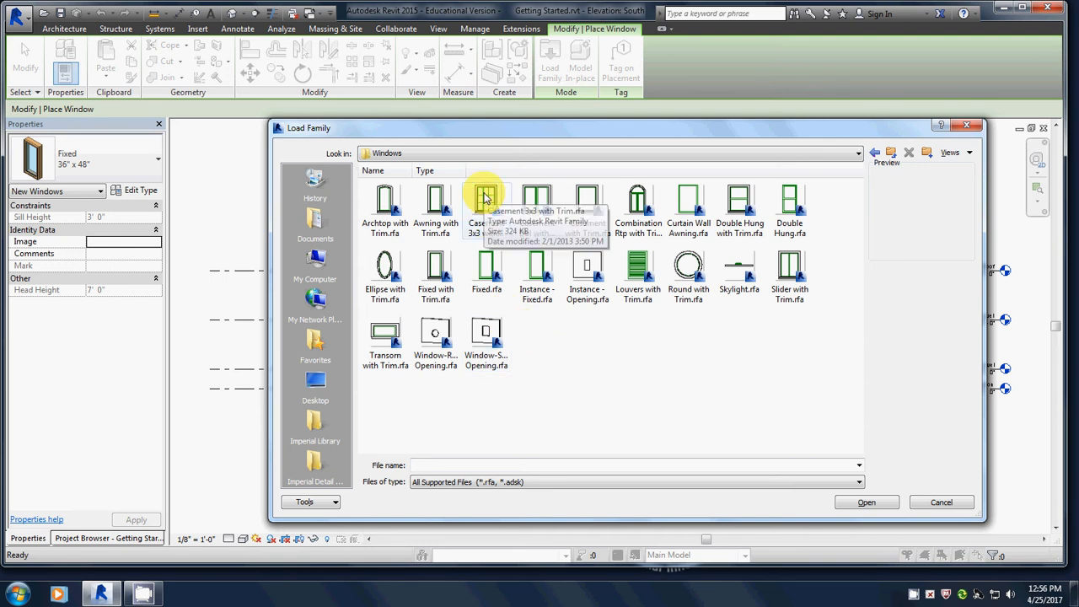
{"action": "left_click", "coordinate": [490, 239]}
{"action": "left_click", "coordinate": [859, 504]}
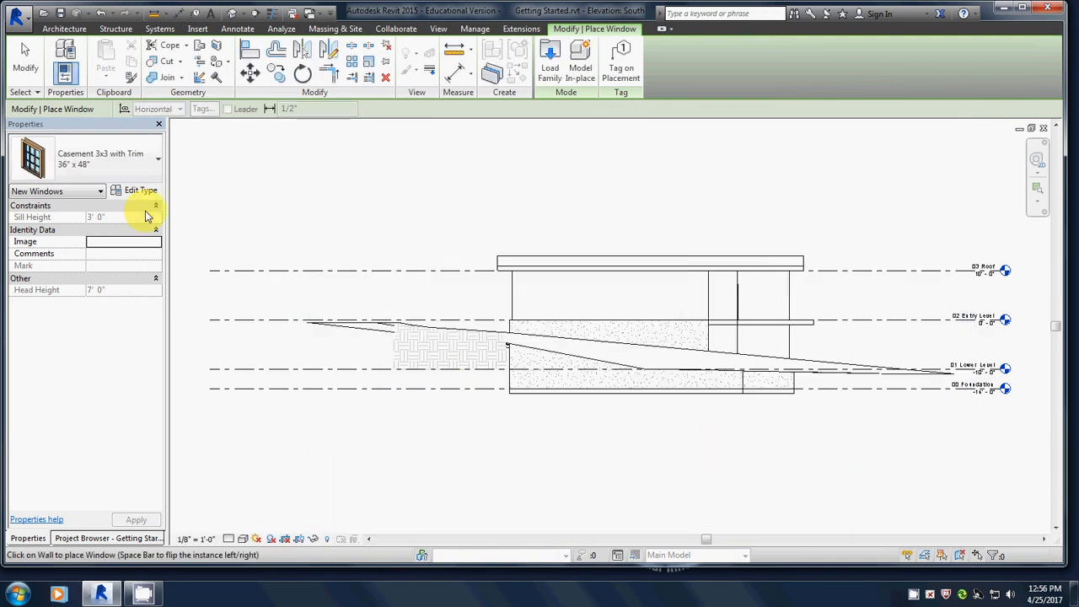
Choose the Casement 3x3 with Trim 36" x 48" type and place two windows side by side on the lower wall.
{"action": "left_click", "coordinate": [91, 163]}
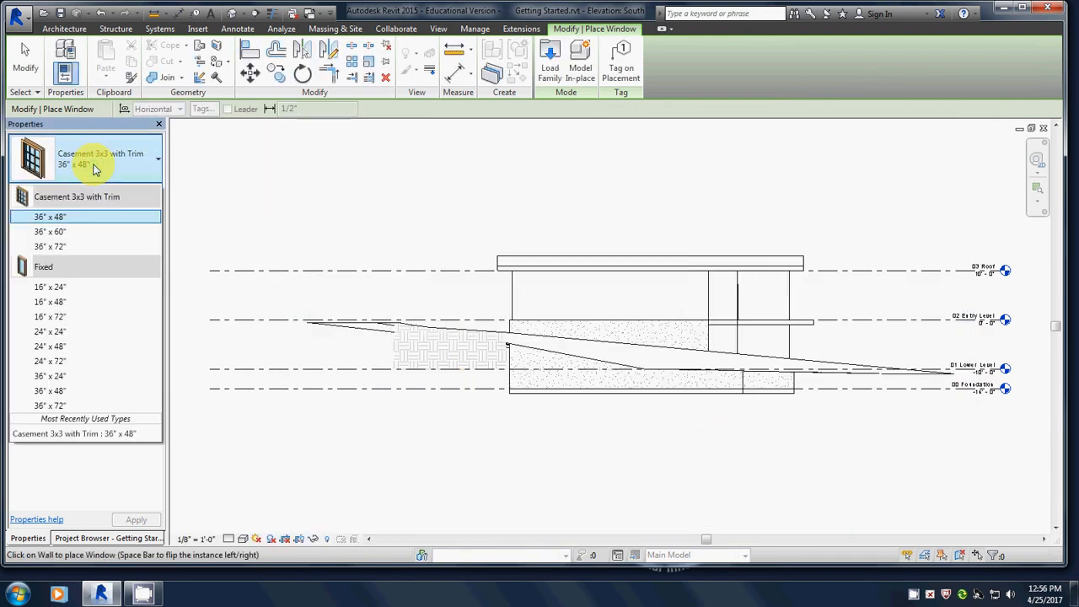
{"action": "left_click", "coordinate": [67, 220]}
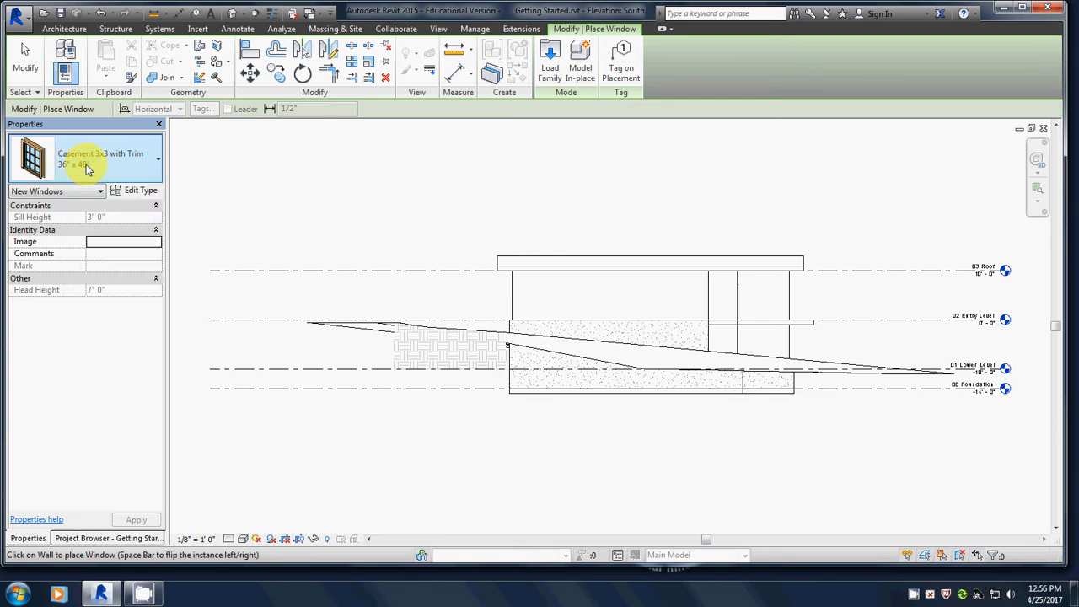
{"action": "scroll", "coordinate": [598, 327], "scroll_direction": "up", "scroll_amount": 3}
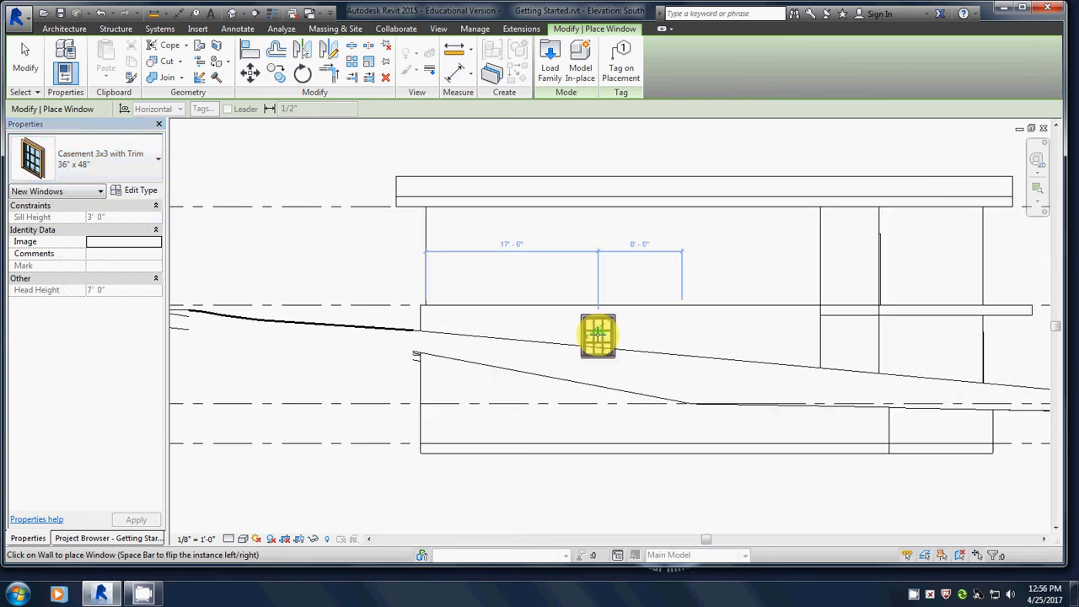
{"action": "scroll", "coordinate": [597, 331], "scroll_direction": "up", "scroll_amount": 3}
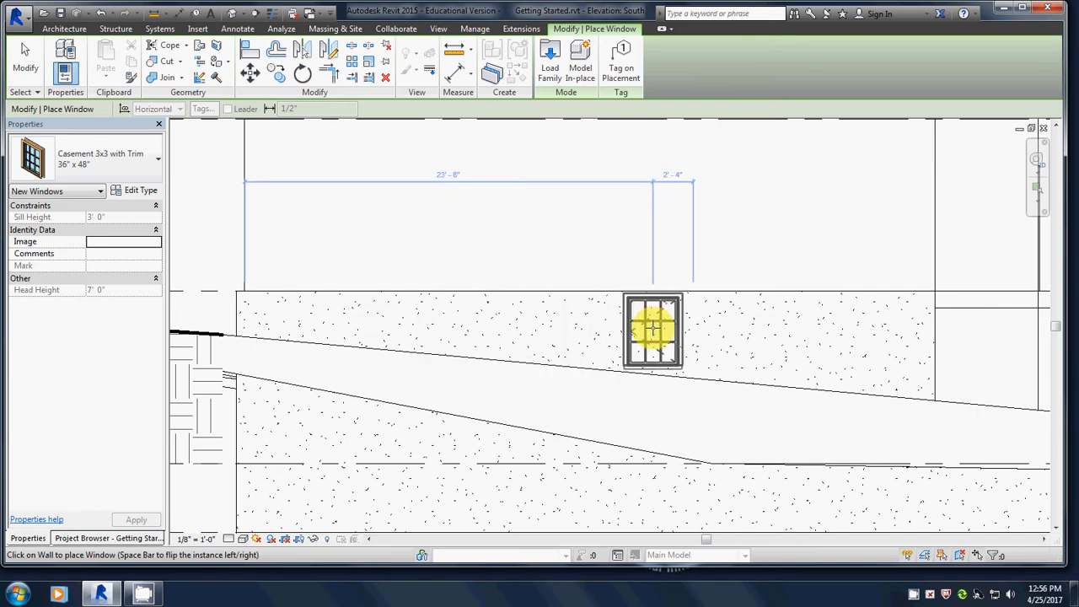
{"action": "left_click", "coordinate": [653, 329]}
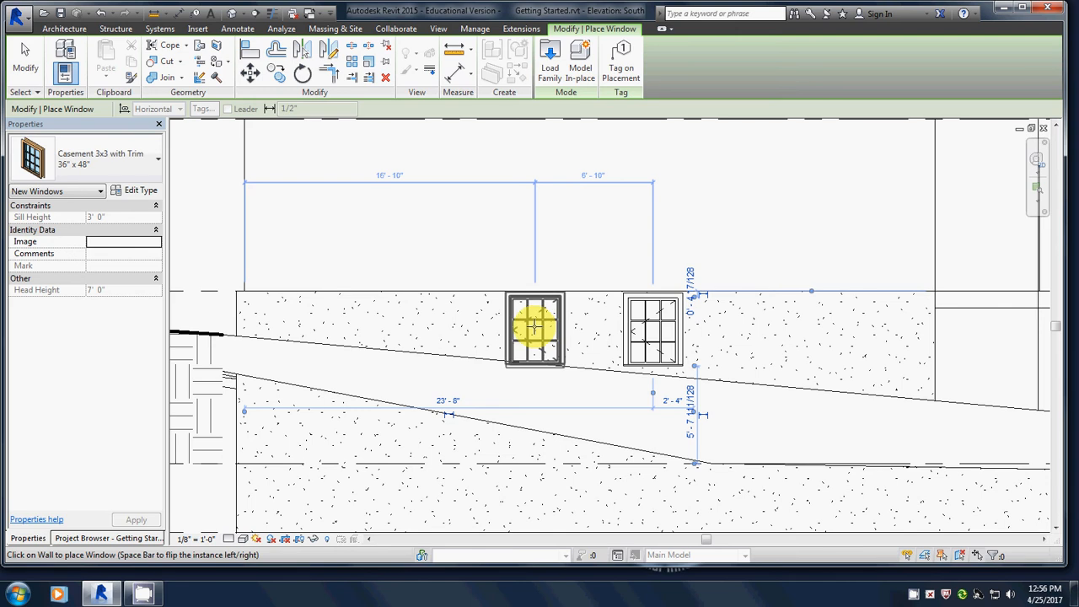
{"action": "left_click", "coordinate": [532, 329]}
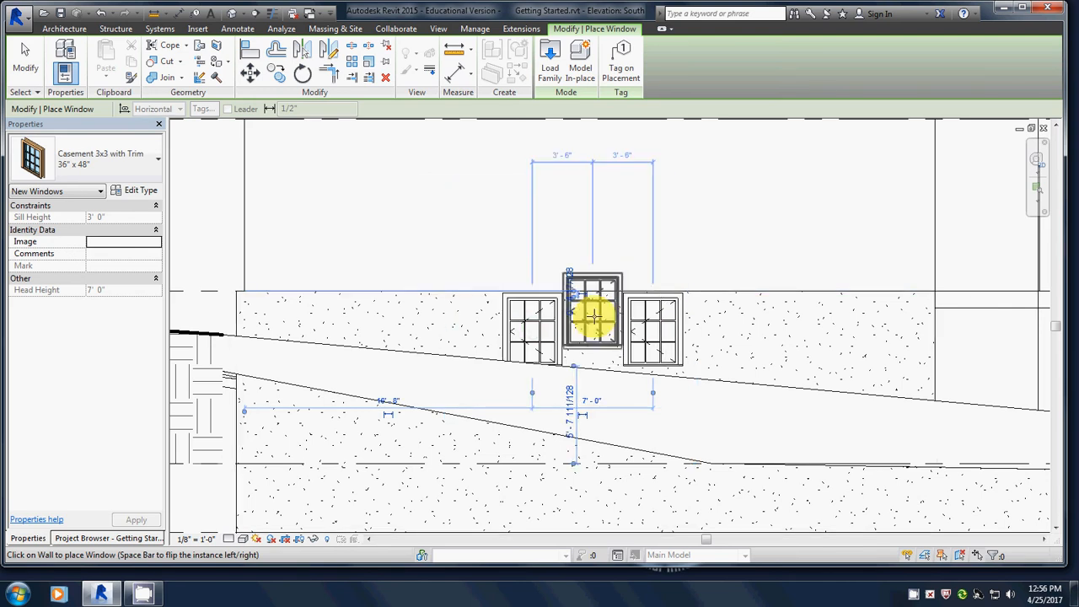
Finish window placement and open the 01 Lower Level plan, zoomed in on the south wall.
{"action": "left_click", "coordinate": [37, 67]}
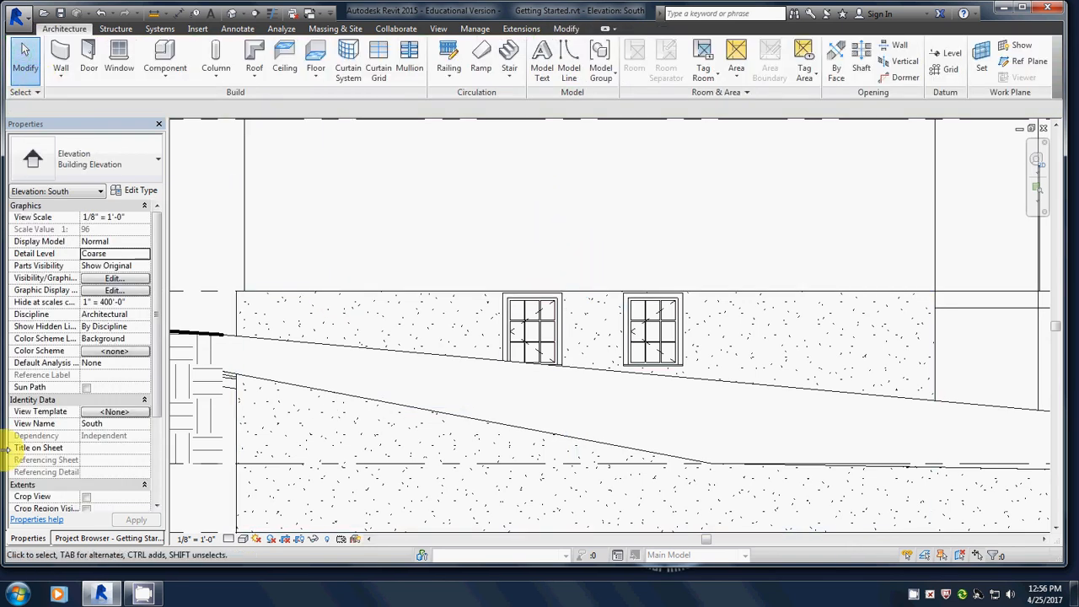
{"action": "left_click", "coordinate": [111, 540]}
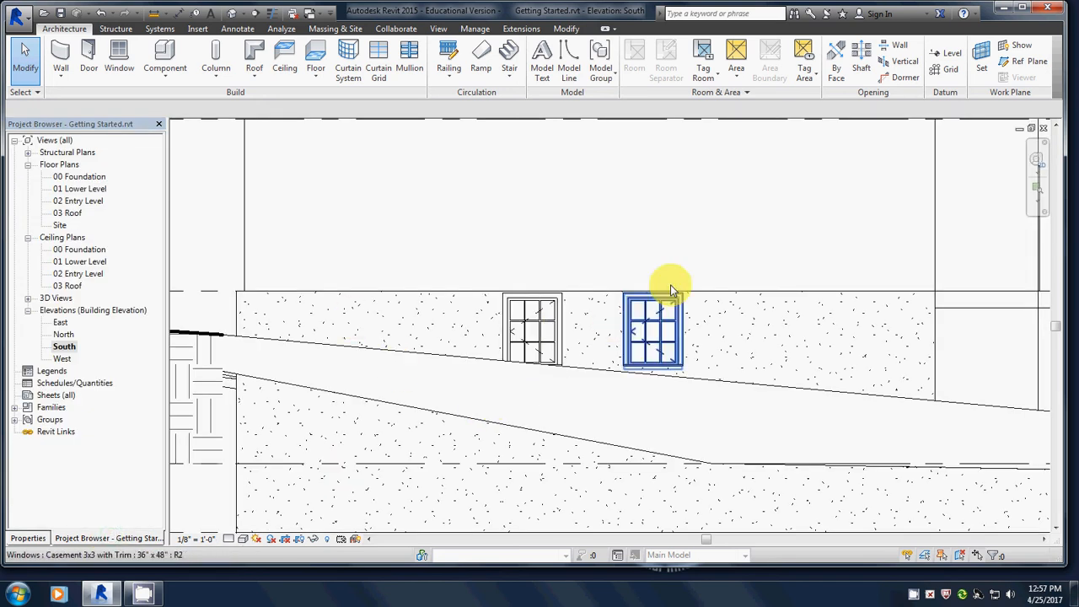
{"action": "scroll", "coordinate": [638, 330], "scroll_direction": "down", "scroll_amount": 3}
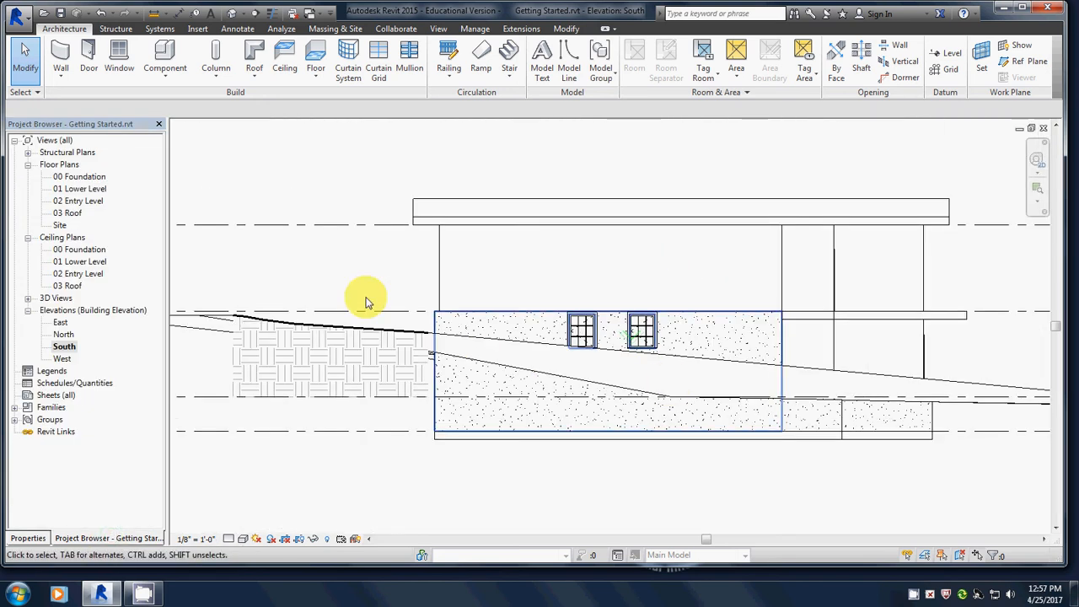
{"action": "double_click", "coordinate": [72, 188]}
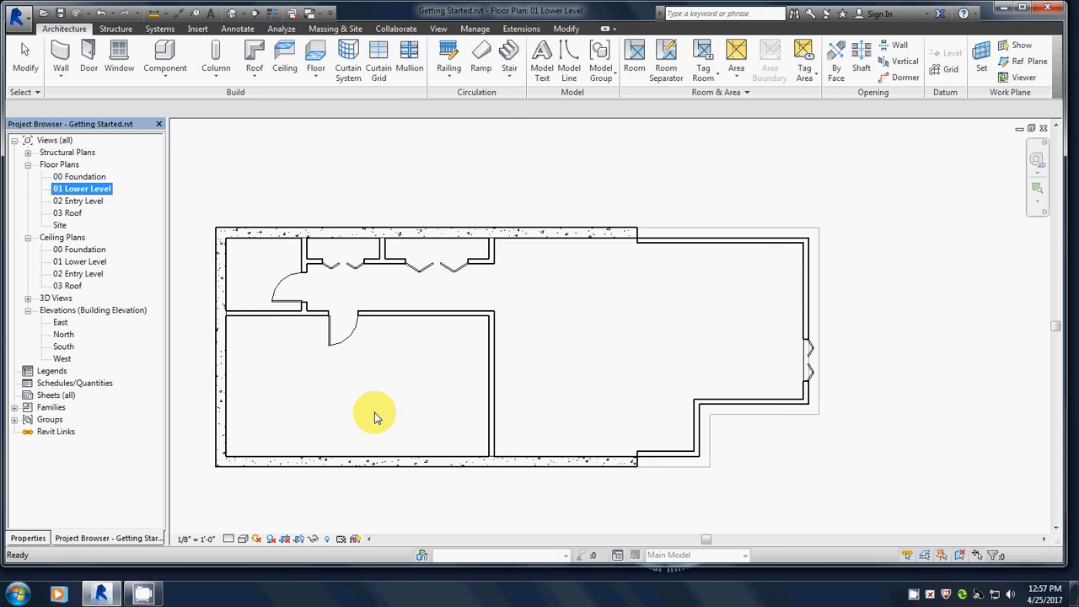
{"action": "middle_click_drag", "start_coordinate": [409, 373], "coordinate": [489, 318]}
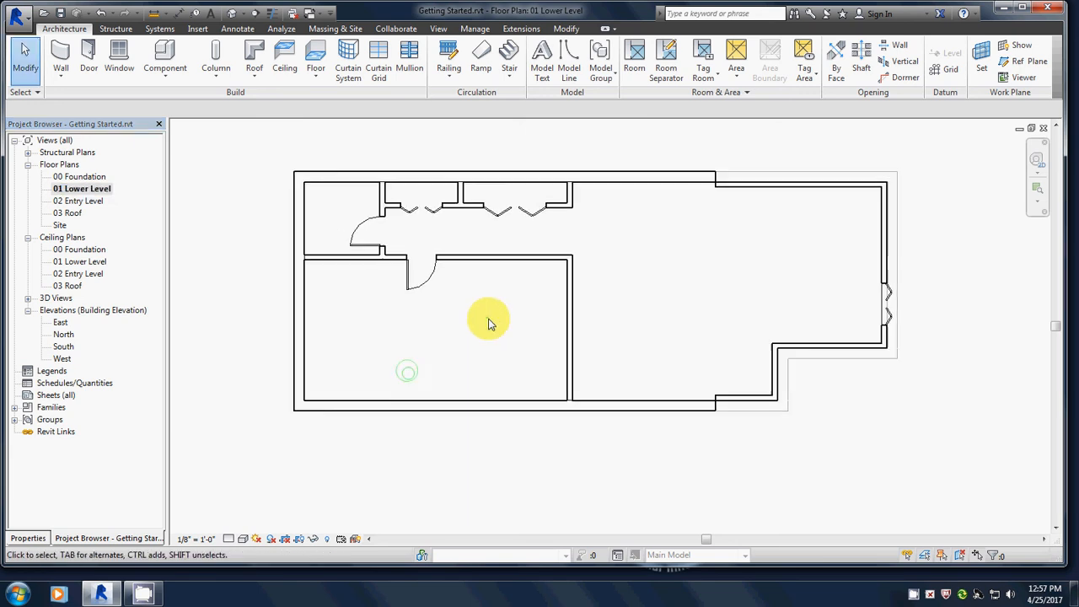
{"action": "scroll", "coordinate": [493, 405], "scroll_direction": "up", "scroll_amount": 2}
{"action": "scroll", "coordinate": [493, 404], "scroll_direction": "up", "scroll_amount": 2}
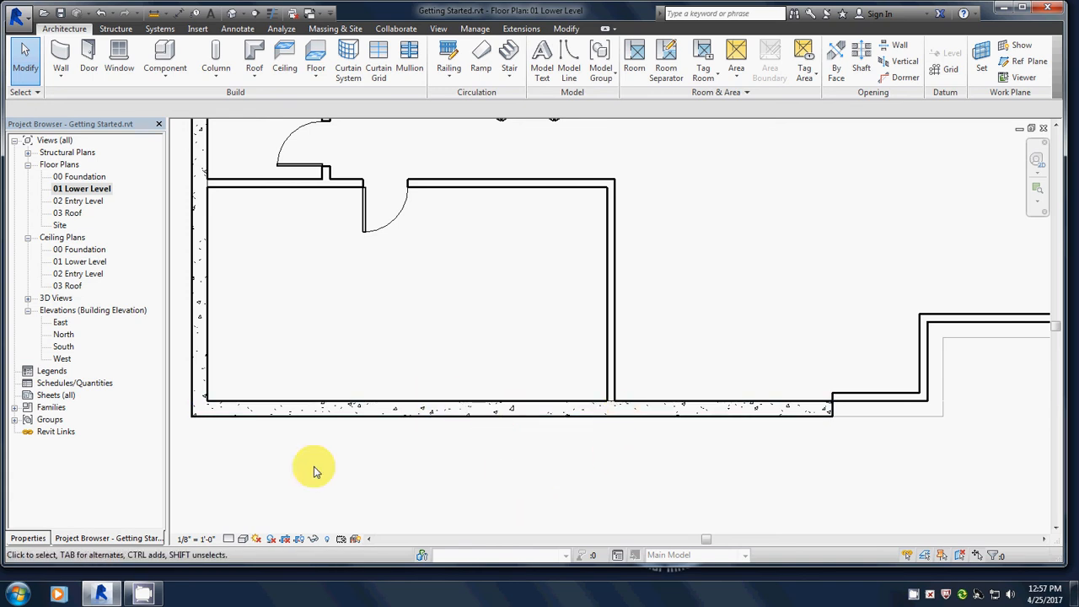
Edit the plan's View Range so it cuts at 7' 0" with the top at 7' 6".
{"action": "left_click", "coordinate": [28, 538]}
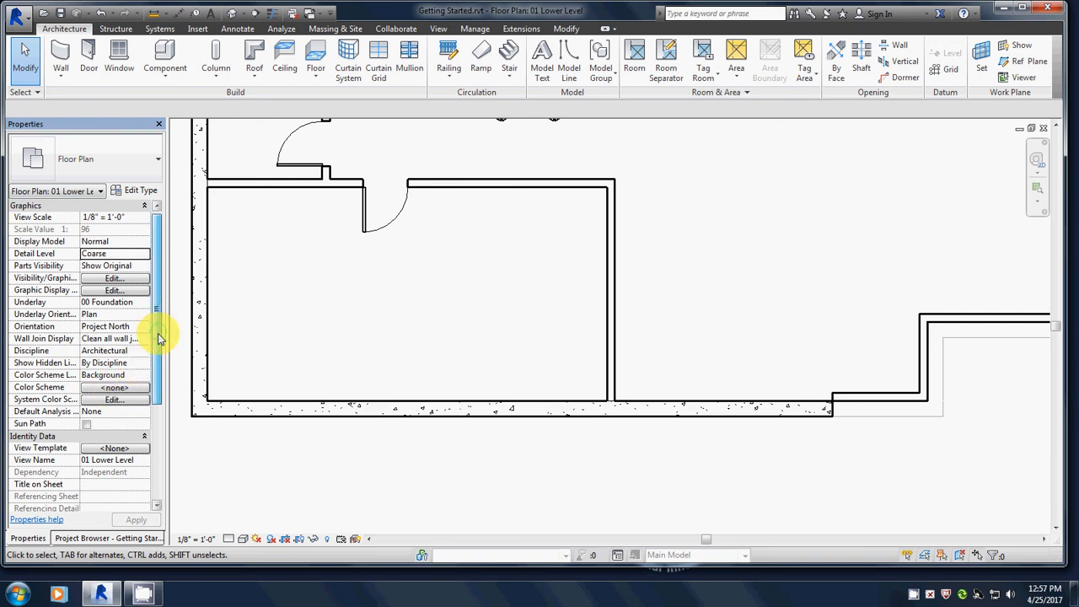
{"action": "left_click_drag", "start_coordinate": [158, 338], "coordinate": [162, 428]}
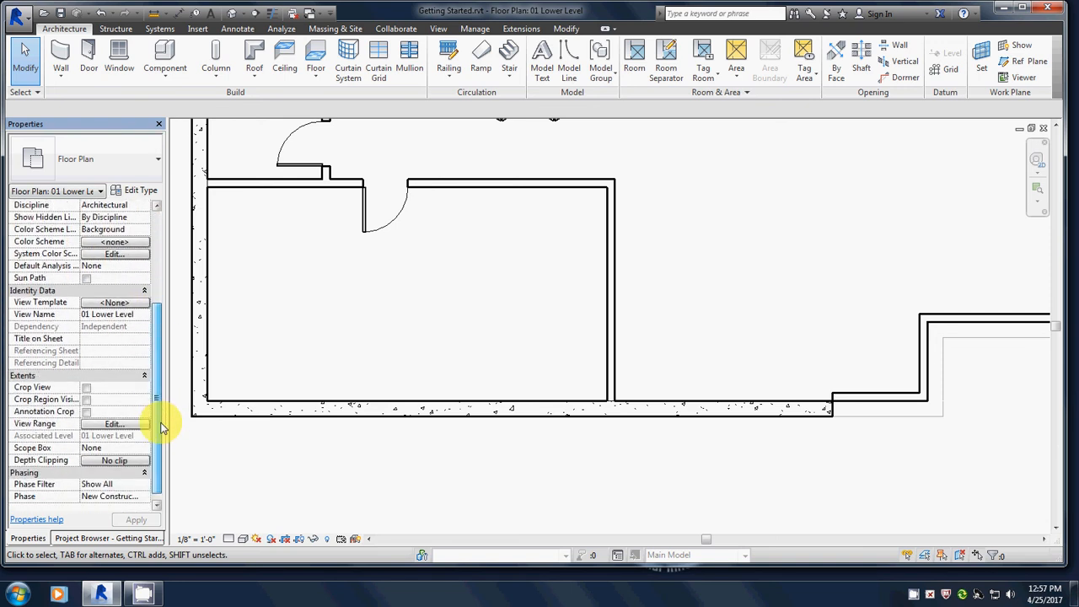
{"action": "scroll", "coordinate": [19, 379], "scroll_direction": "up", "scroll_amount": 3}
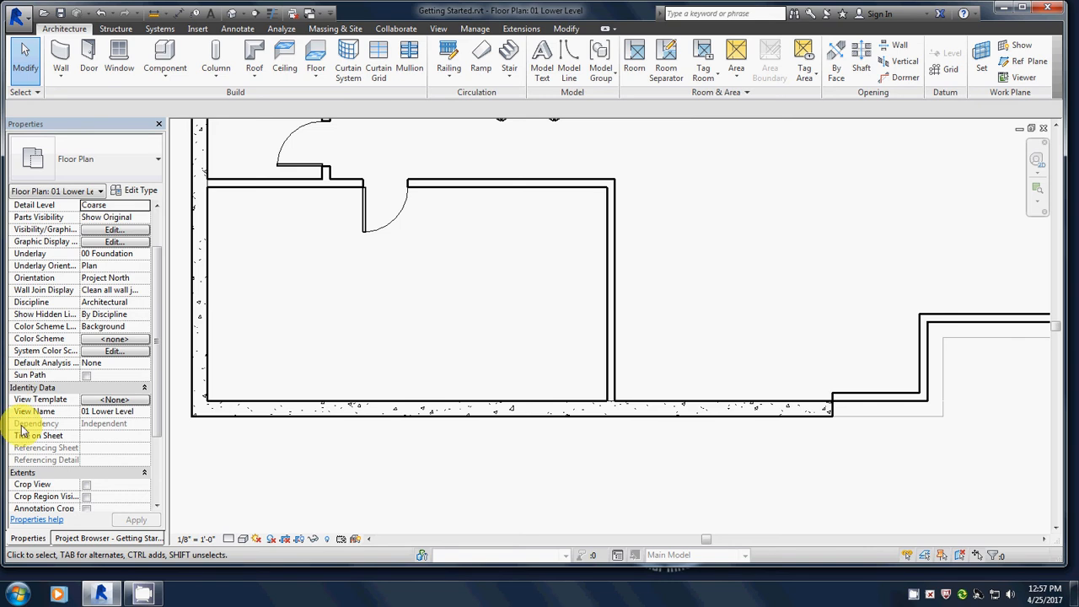
{"action": "scroll", "coordinate": [22, 430], "scroll_direction": "down", "scroll_amount": 1}
{"action": "left_click", "coordinate": [157, 506]}
{"action": "left_click", "coordinate": [157, 507]}
{"action": "left_click", "coordinate": [157, 507]}
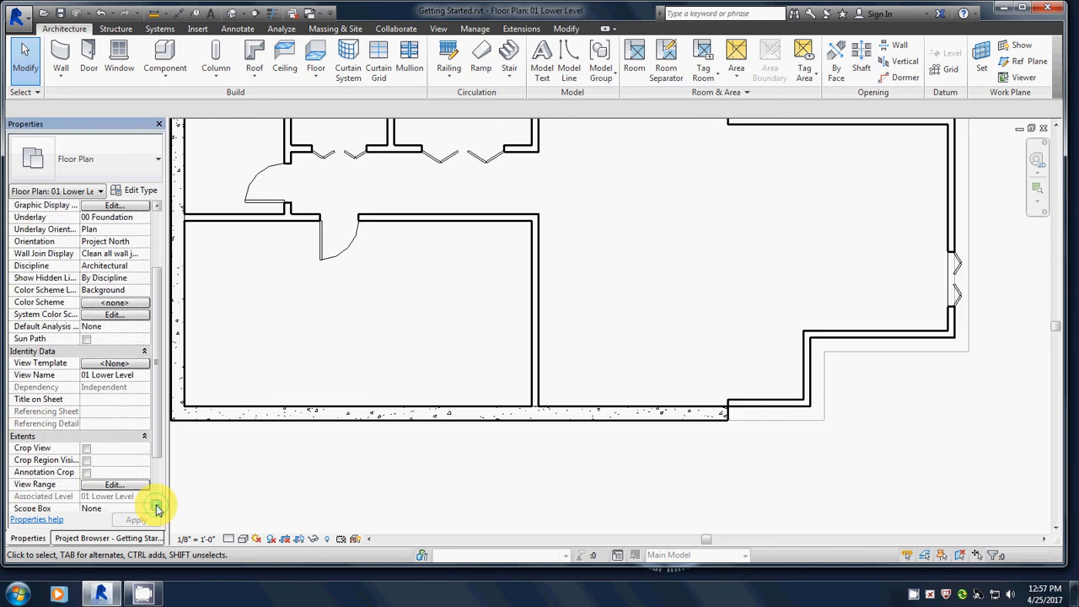
{"action": "left_click", "coordinate": [157, 507]}
{"action": "left_click", "coordinate": [157, 507]}
{"action": "left_click", "coordinate": [157, 507]}
{"action": "left_click", "coordinate": [157, 507]}
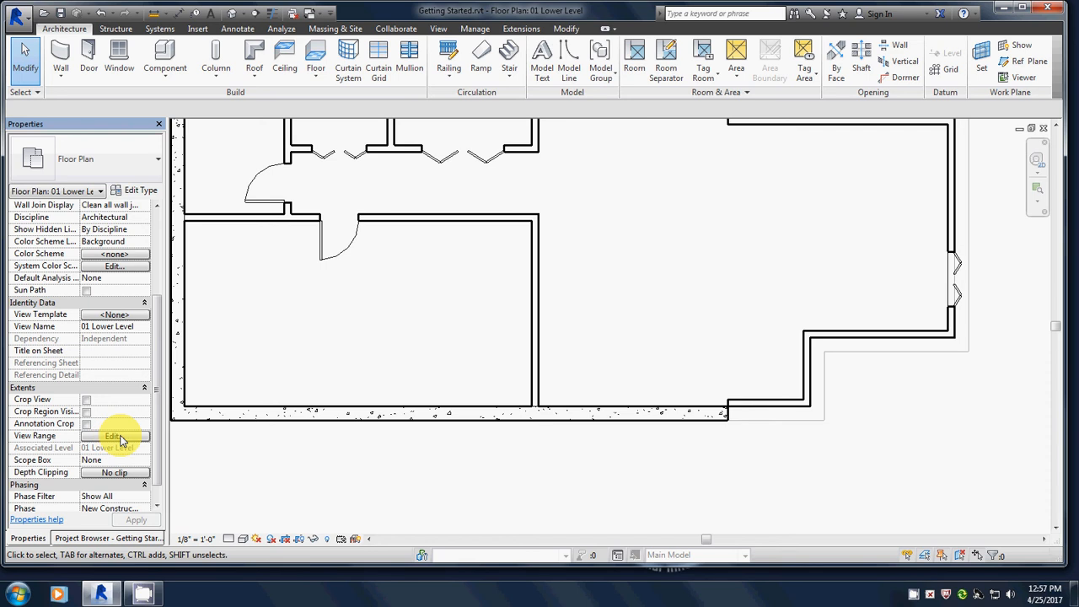
{"action": "scroll", "coordinate": [121, 439], "scroll_direction": "up", "scroll_amount": 5}
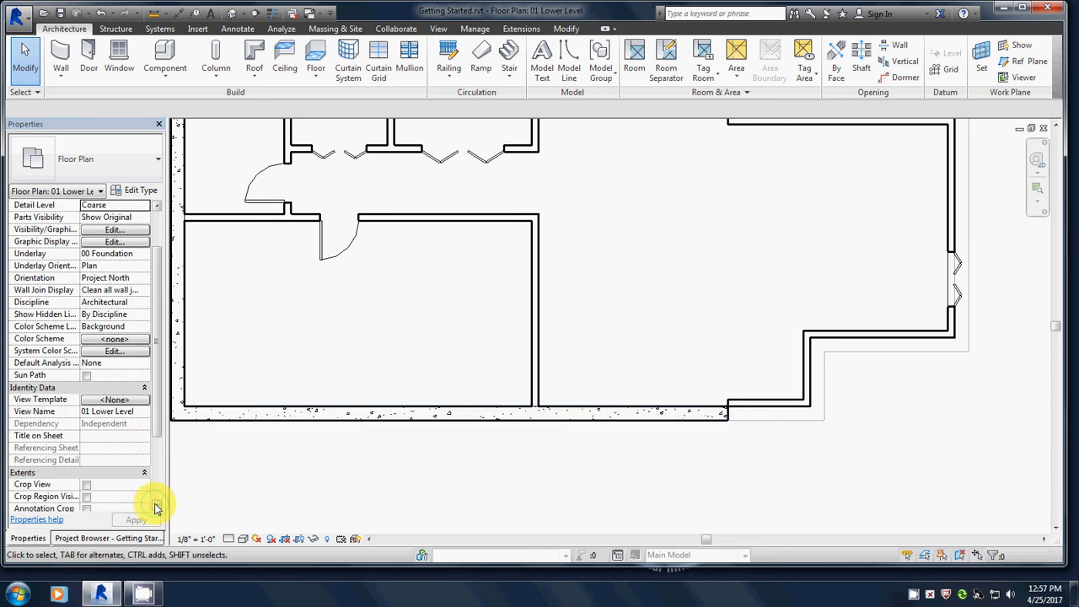
{"action": "scroll", "coordinate": [155, 506], "scroll_direction": "down", "scroll_amount": 5}
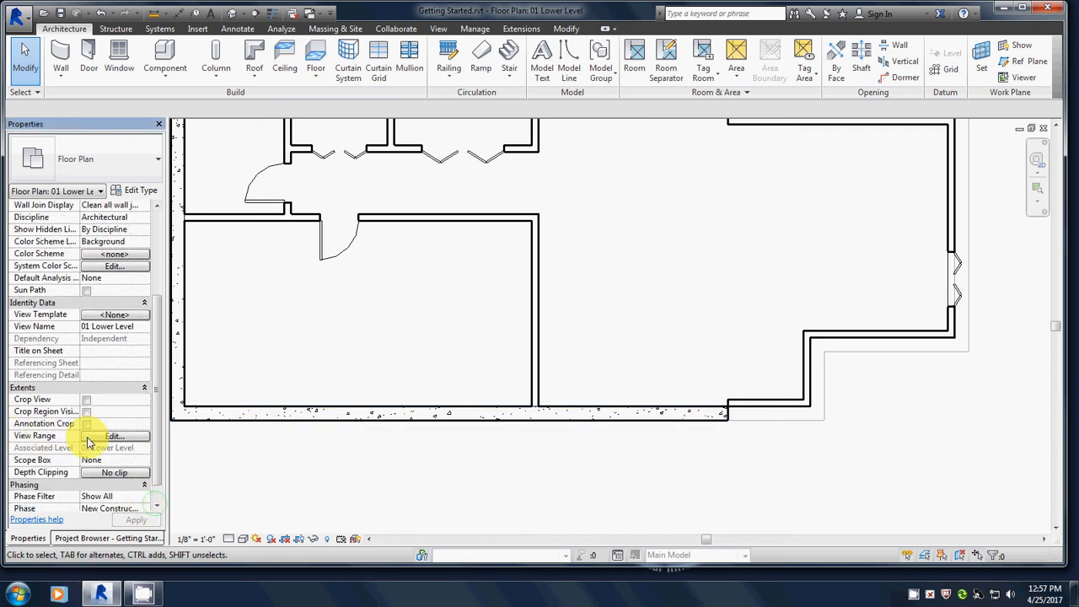
{"action": "left_click", "coordinate": [89, 438]}
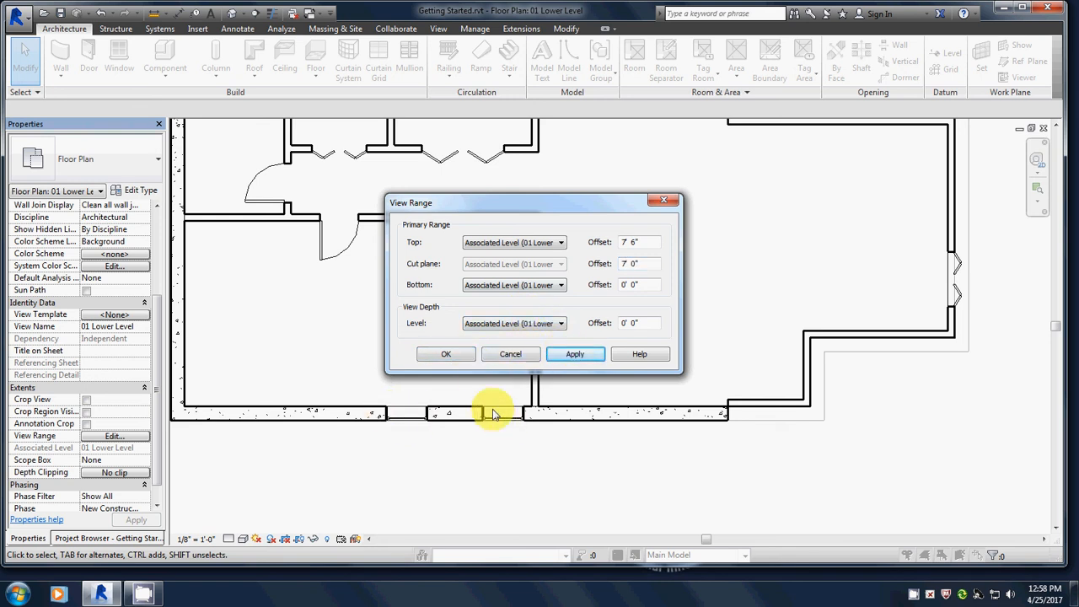
{"action": "left_click", "coordinate": [436, 355]}
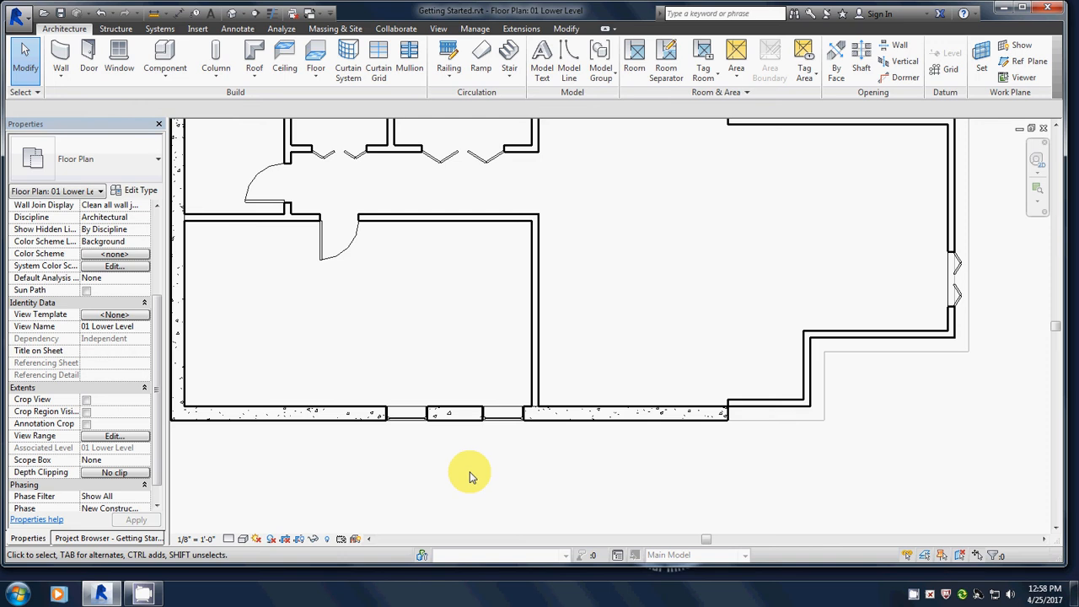
Try dimensioning the right window 2' 6" from the interior wall, dismissing the joined-wall conflict warning.
{"action": "left_click", "coordinate": [508, 421]}
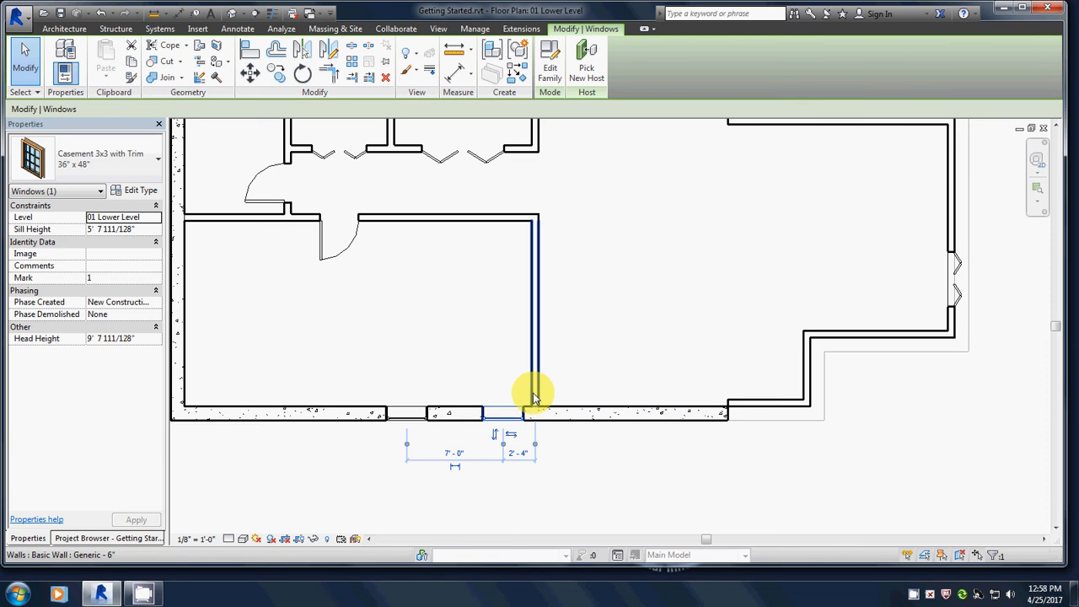
{"action": "left_click", "coordinate": [517, 455]}
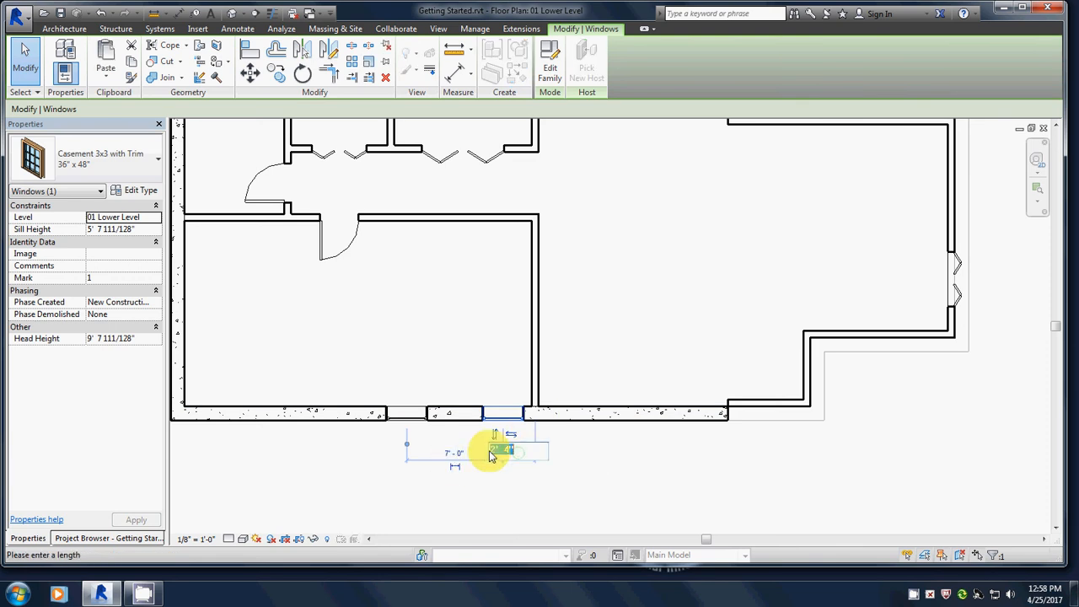
{"action": "key", "text": "Right"}
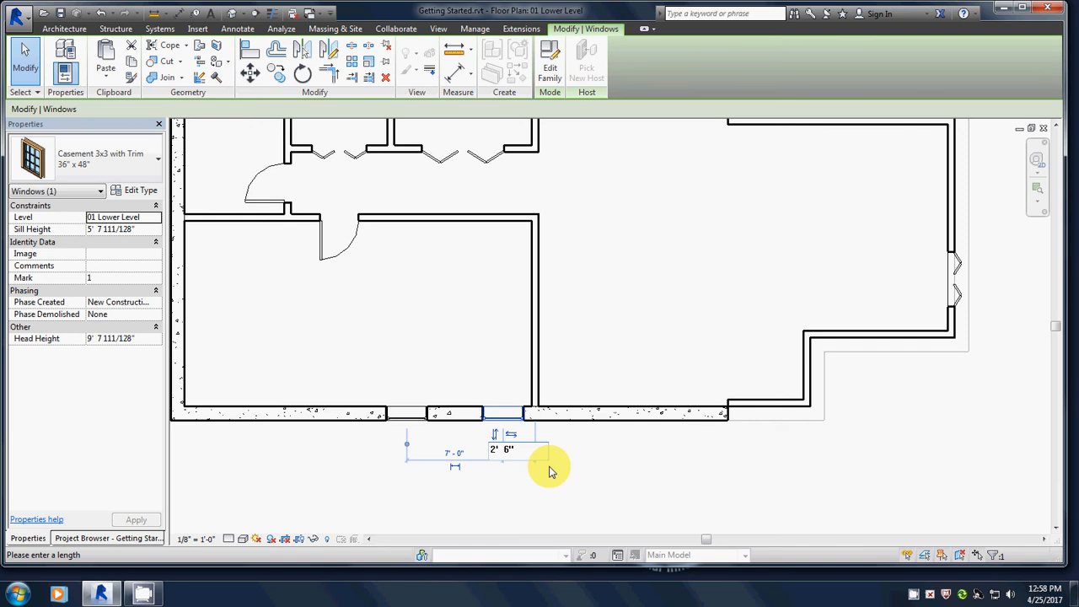
{"action": "key", "text": "Return"}
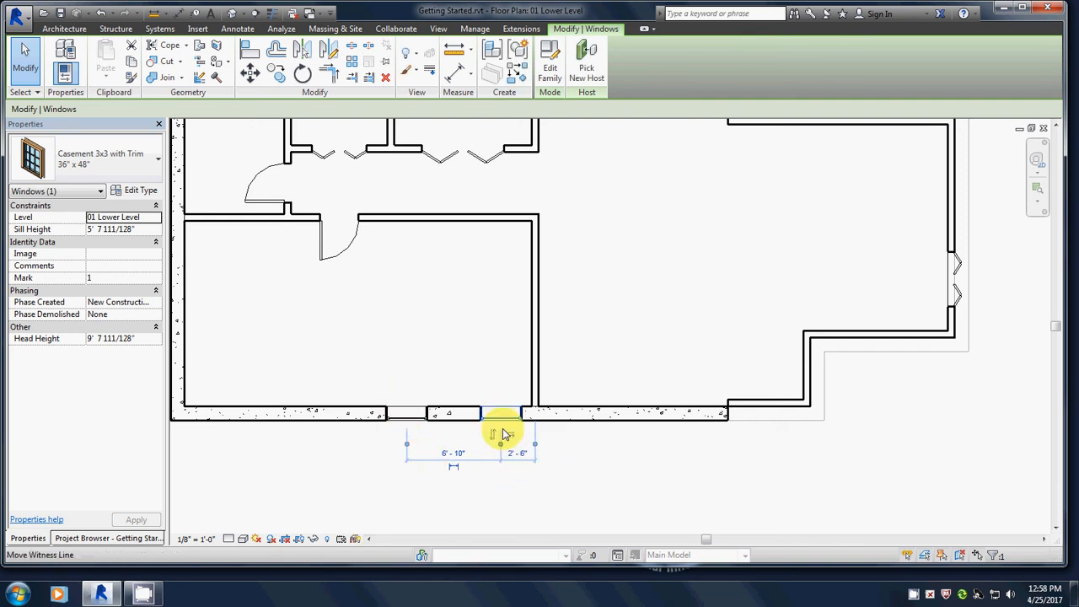
{"action": "left_click", "coordinate": [454, 455]}
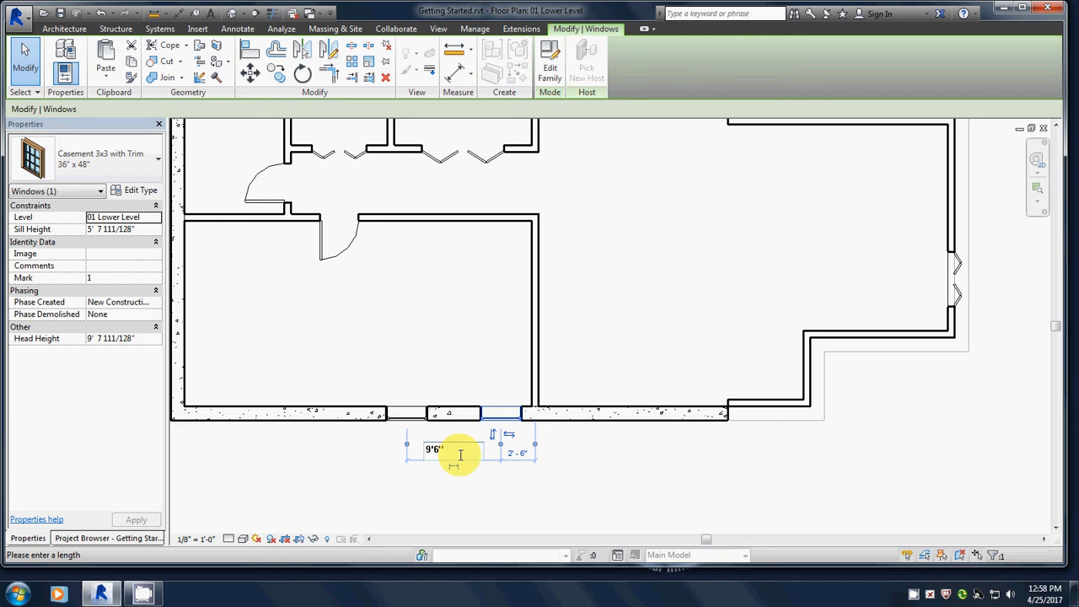
{"action": "key", "text": "Return"}
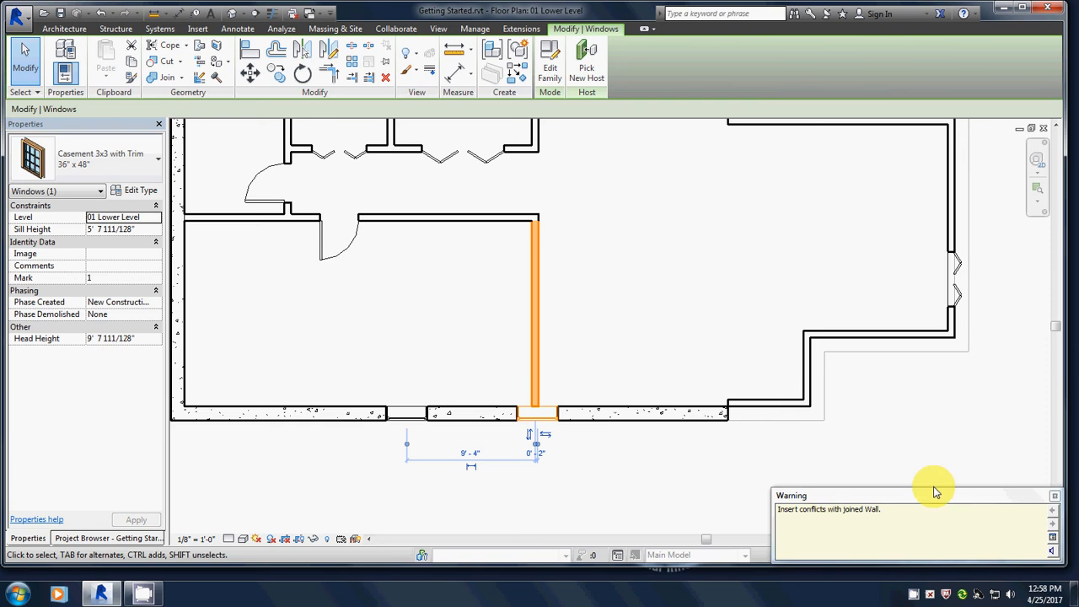
{"action": "left_click", "coordinate": [1053, 496]}
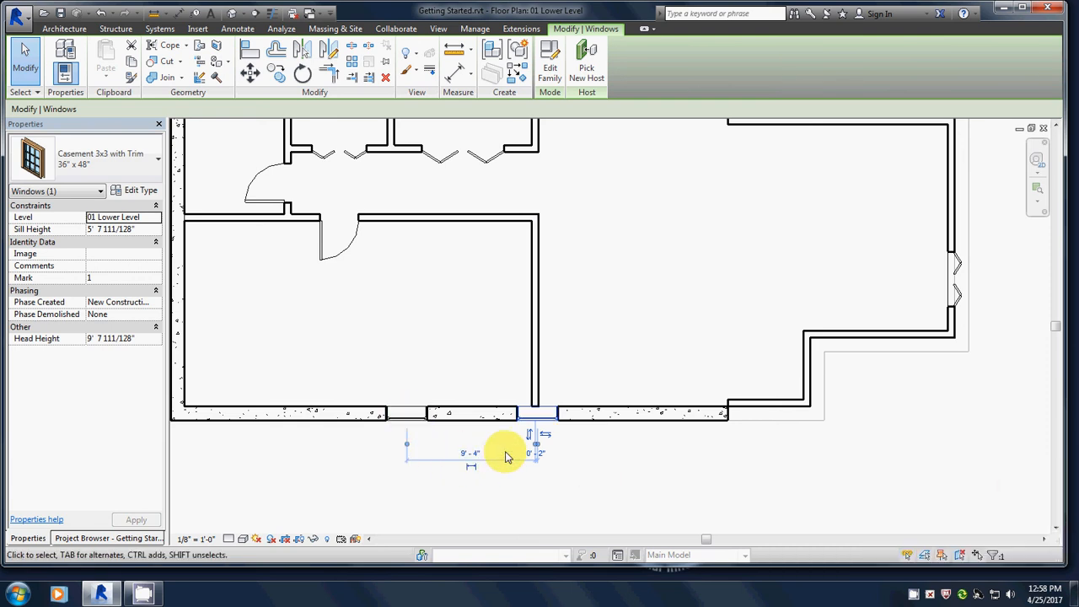
{"action": "key", "text": "Escape"}
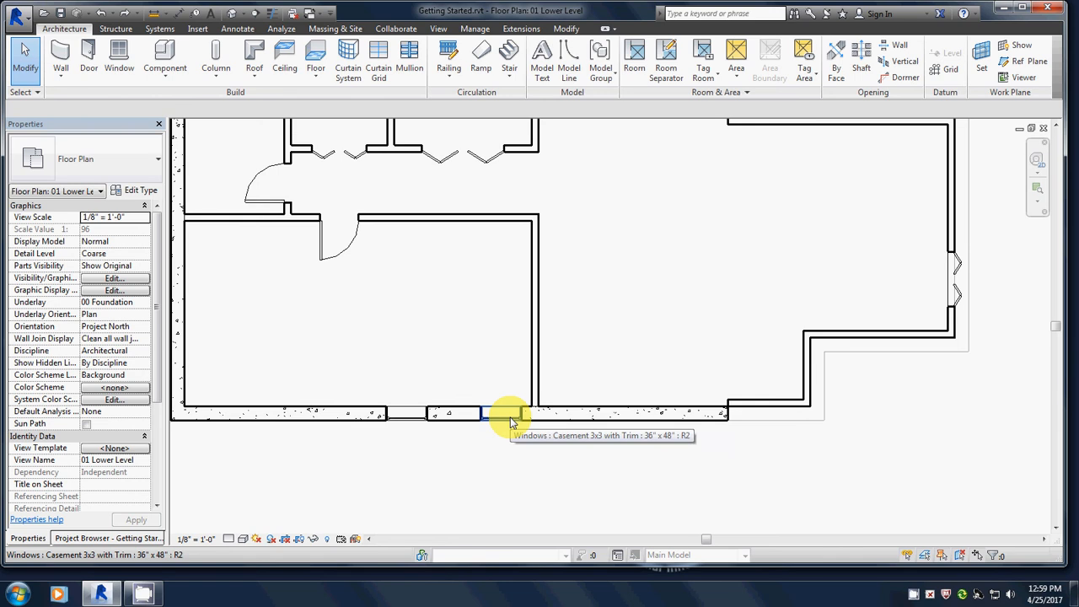
Reselect the right window and set its distance to the interior wall to 2' 6".
{"action": "left_click", "coordinate": [508, 414]}
{"action": "left_click", "coordinate": [518, 455]}
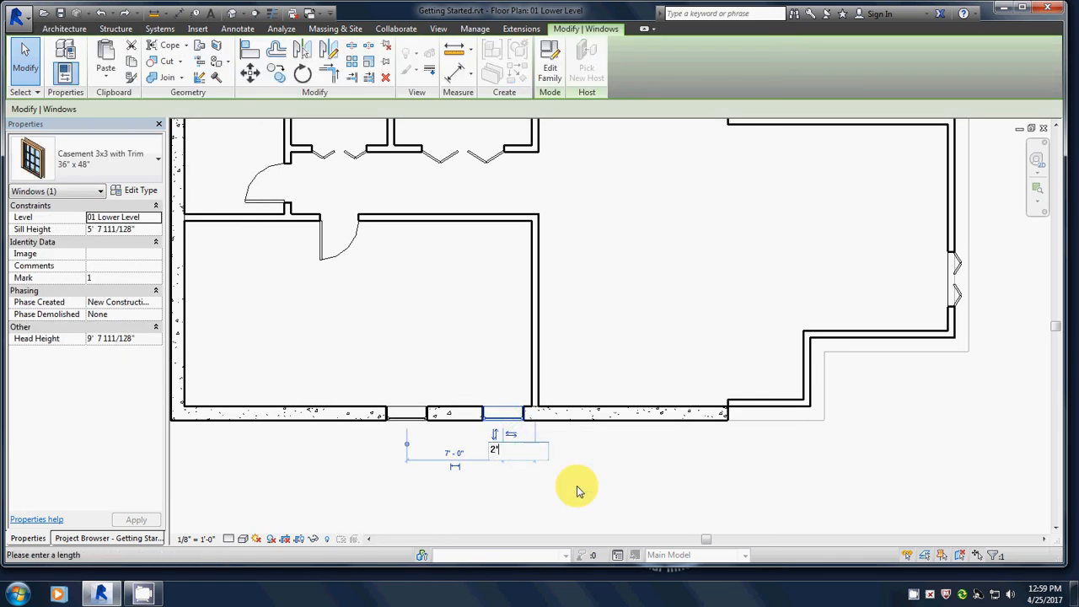
{"action": "type", "text": "2'6\""}
{"action": "key", "text": "Return"}
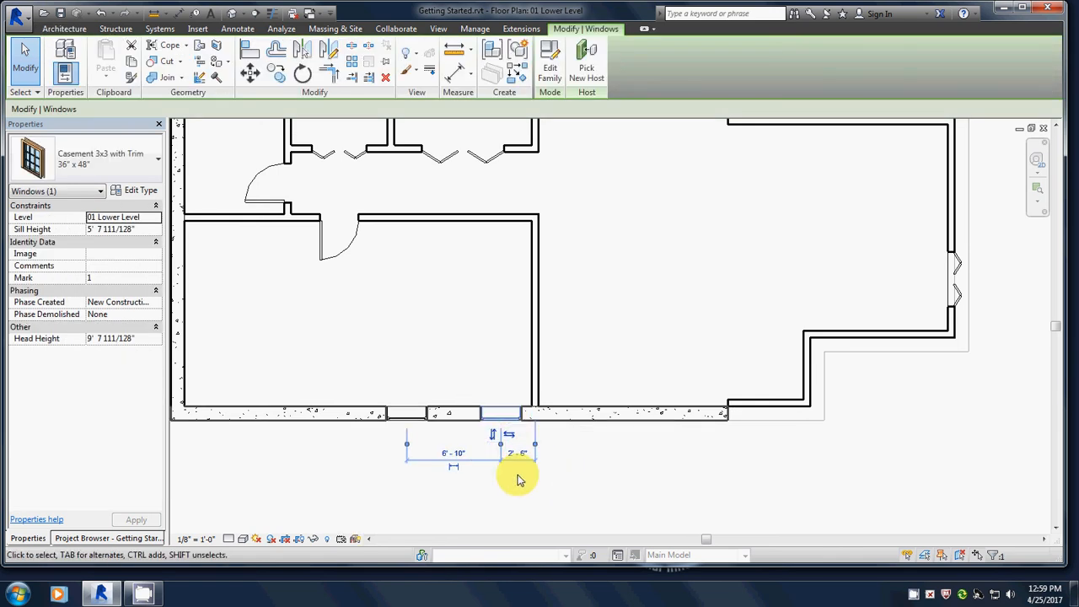
{"action": "left_click", "coordinate": [409, 417]}
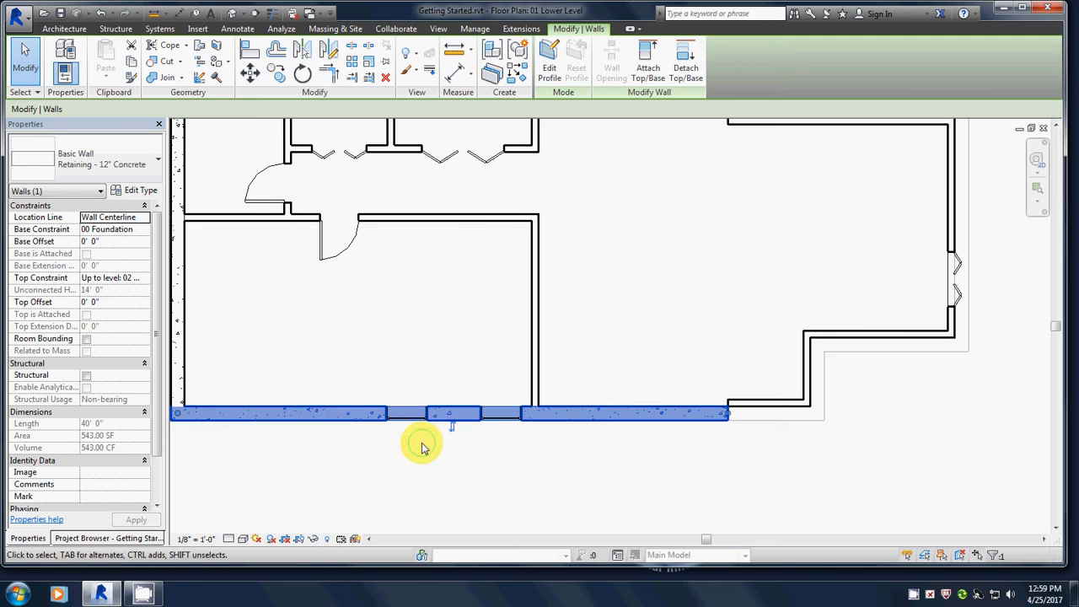
Move the left window to 9' 6" from the first window, leaving 14' 0" to the corner.
{"action": "left_click", "coordinate": [421, 437]}
{"action": "left_click", "coordinate": [413, 417]}
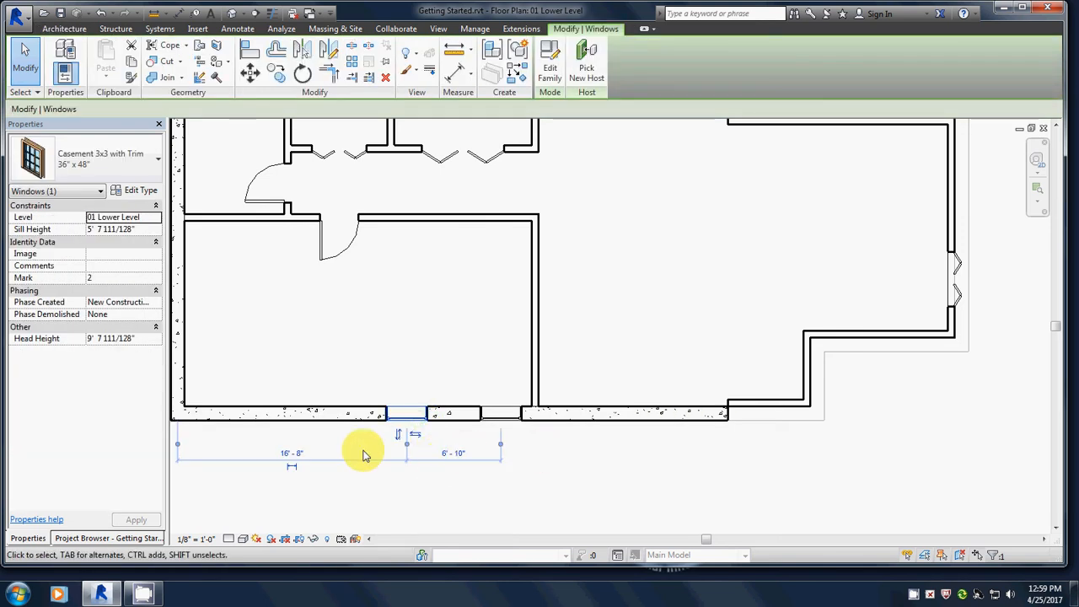
{"action": "left_click", "coordinate": [453, 453]}
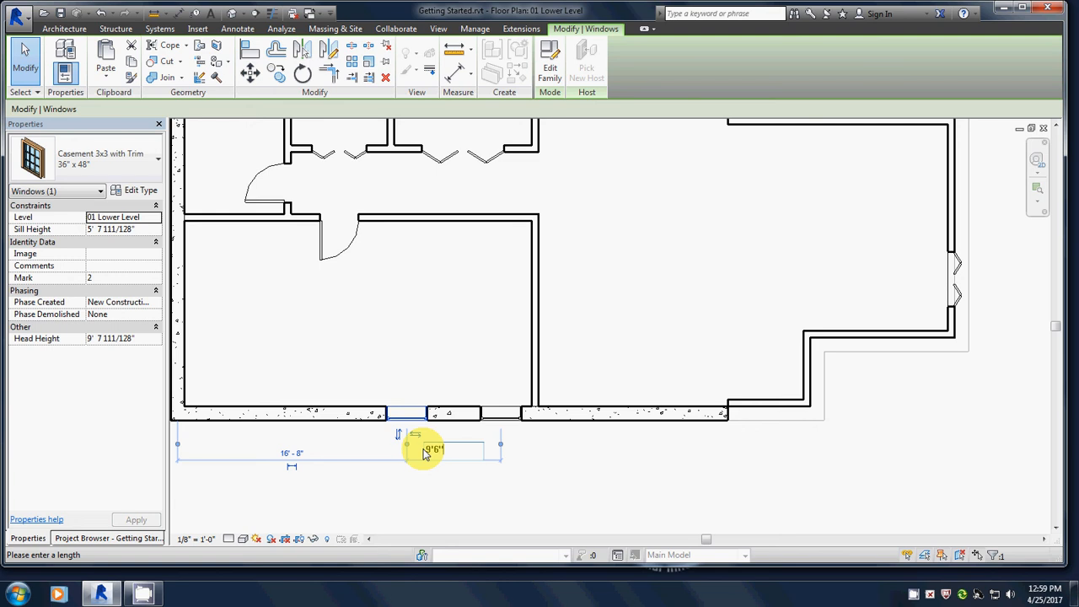
{"action": "key", "text": "Return"}
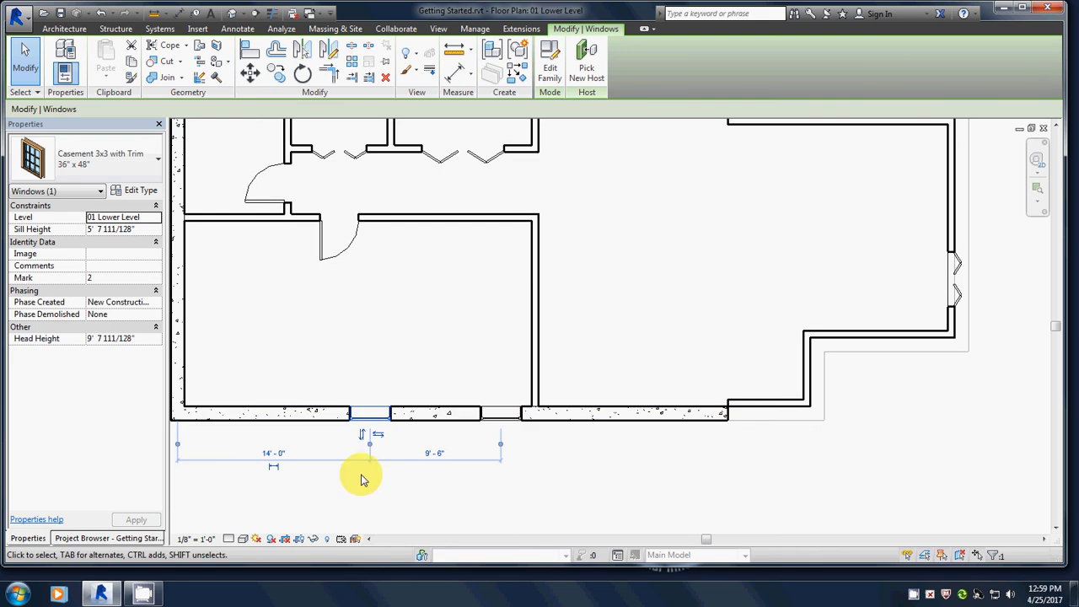
{"action": "left_click", "coordinate": [397, 497]}
Inspect both south-wall windows in the default 3D view, then close that view.
{"action": "scroll", "coordinate": [393, 494], "scroll_direction": "down", "scroll_amount": 3}
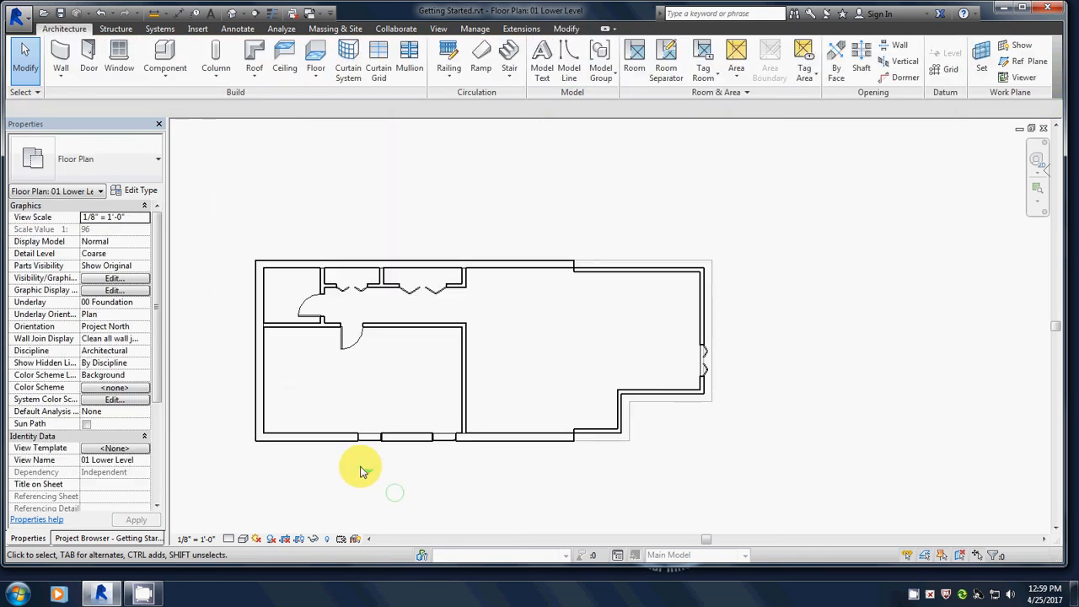
{"action": "middle_click_drag", "start_coordinate": [350, 362], "coordinate": [444, 338]}
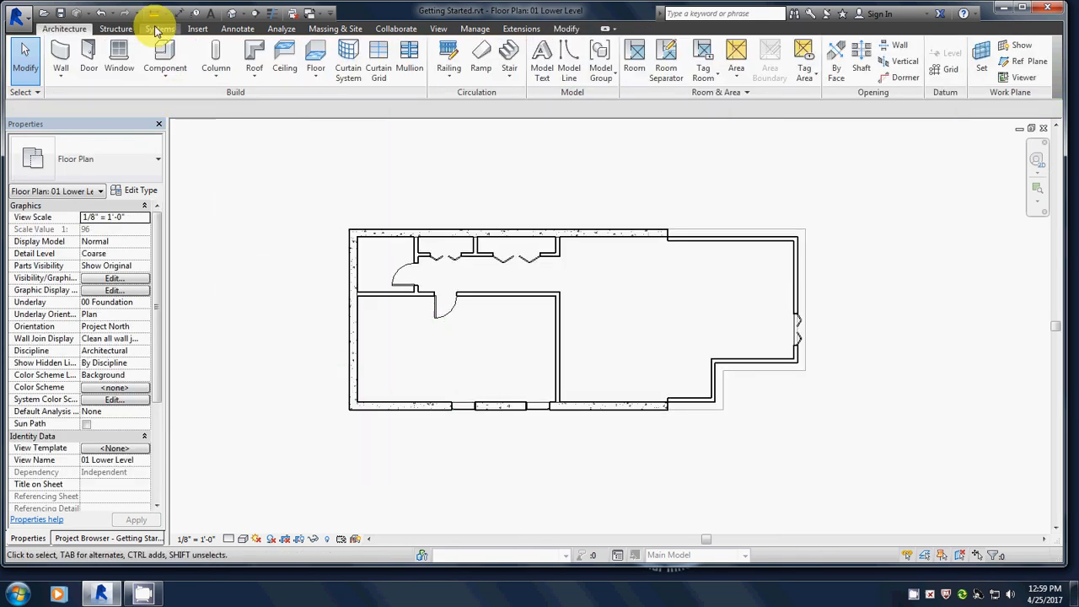
{"action": "left_click", "coordinate": [233, 15]}
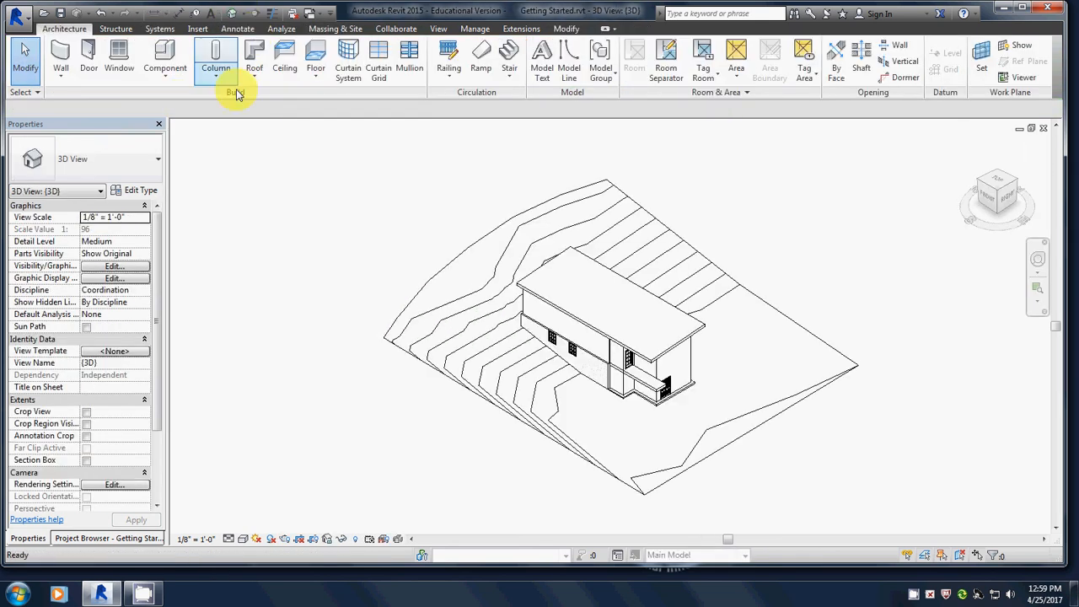
{"action": "scroll", "coordinate": [544, 344], "scroll_direction": "up", "scroll_amount": 4}
{"action": "scroll", "coordinate": [542, 350], "scroll_direction": "up", "scroll_amount": 4}
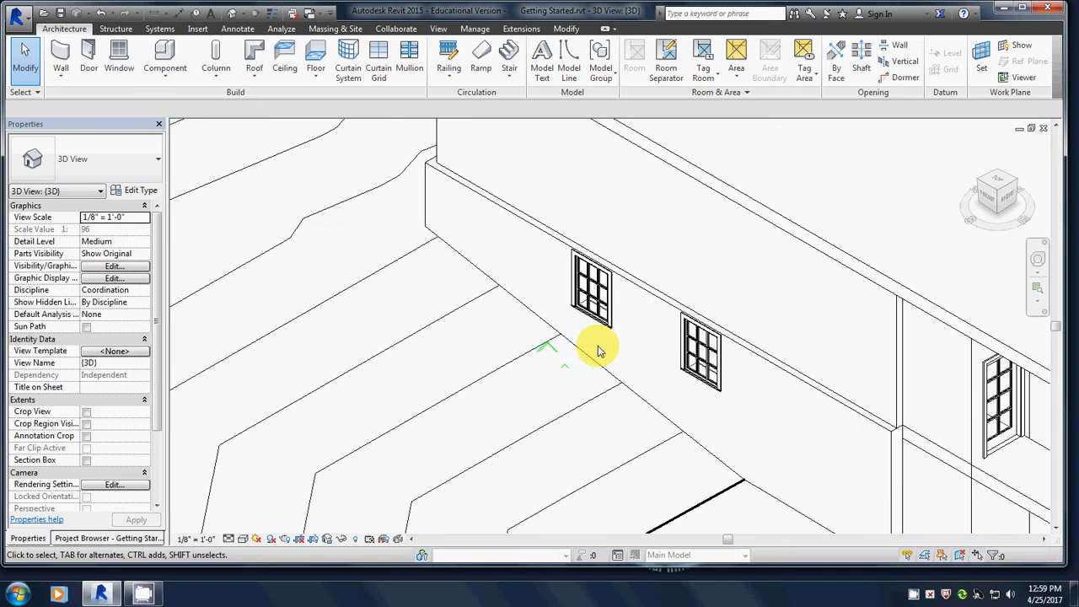
{"action": "scroll", "coordinate": [534, 354], "scroll_direction": "up", "scroll_amount": 2}
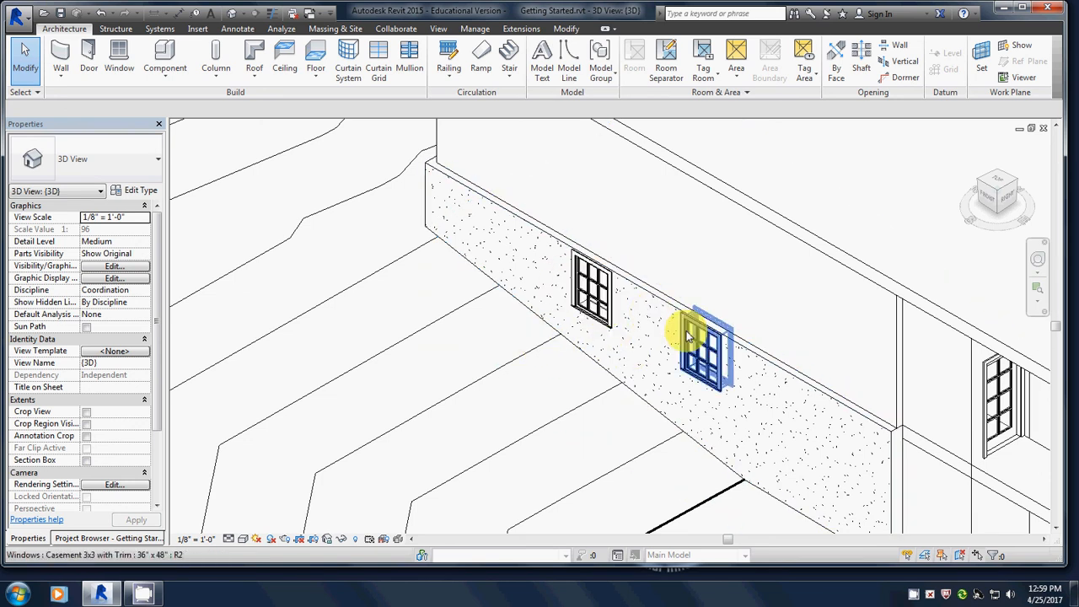
{"action": "left_click", "coordinate": [1043, 129]}
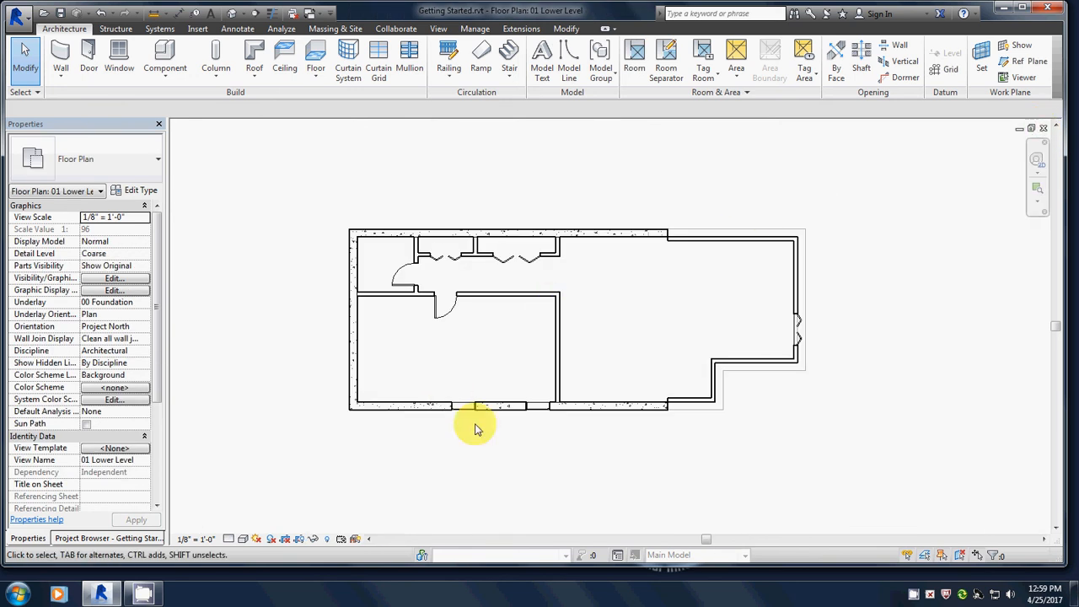
Reopen Elevations > South from the Project Browser and zoom in on both casement windows.
{"action": "scroll", "coordinate": [475, 441], "scroll_direction": "up", "scroll_amount": 1}
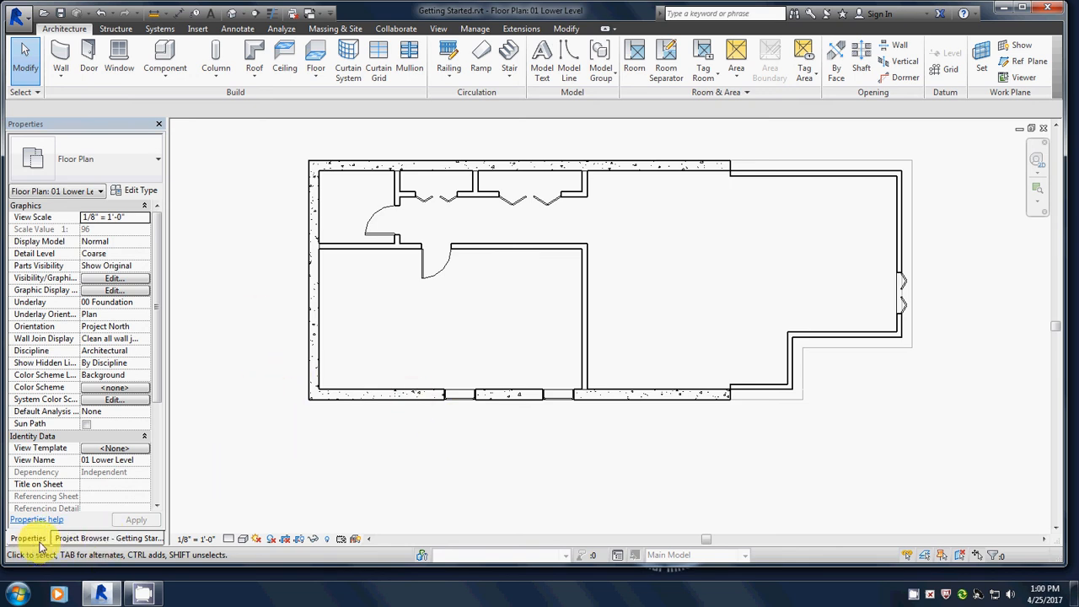
{"action": "left_click", "coordinate": [95, 539]}
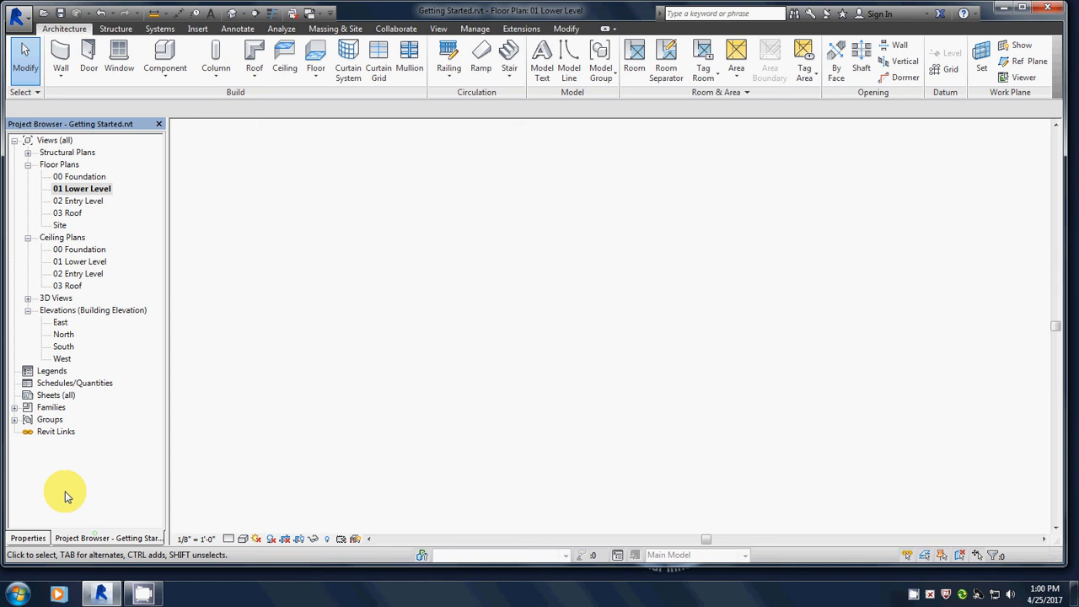
{"action": "double_click", "coordinate": [64, 346]}
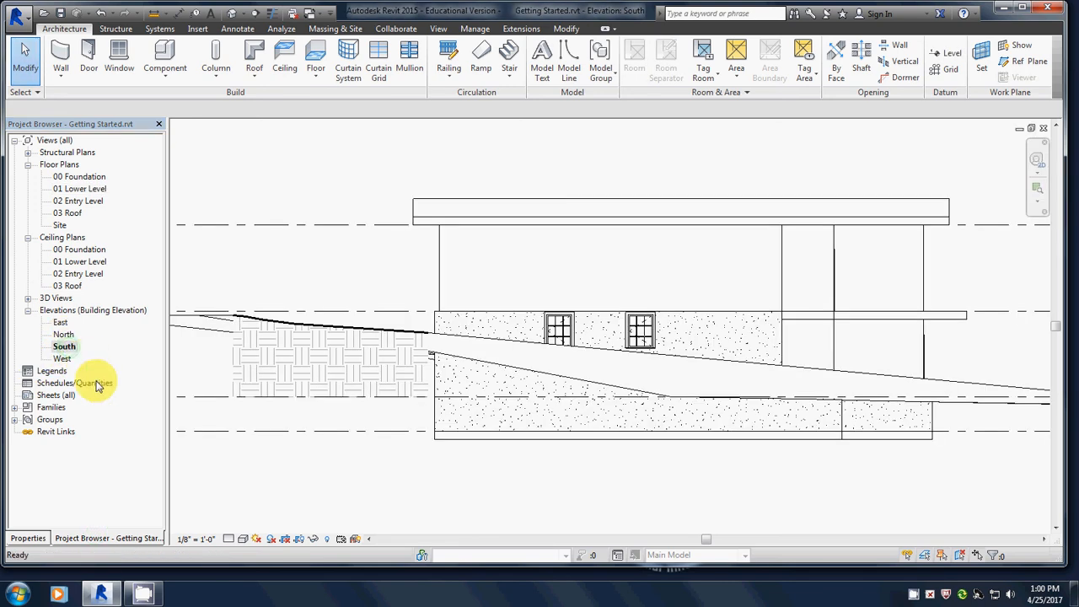
{"action": "scroll", "coordinate": [628, 337], "scroll_direction": "up", "scroll_amount": 3}
{"action": "scroll", "coordinate": [632, 337], "scroll_direction": "up", "scroll_amount": 3}
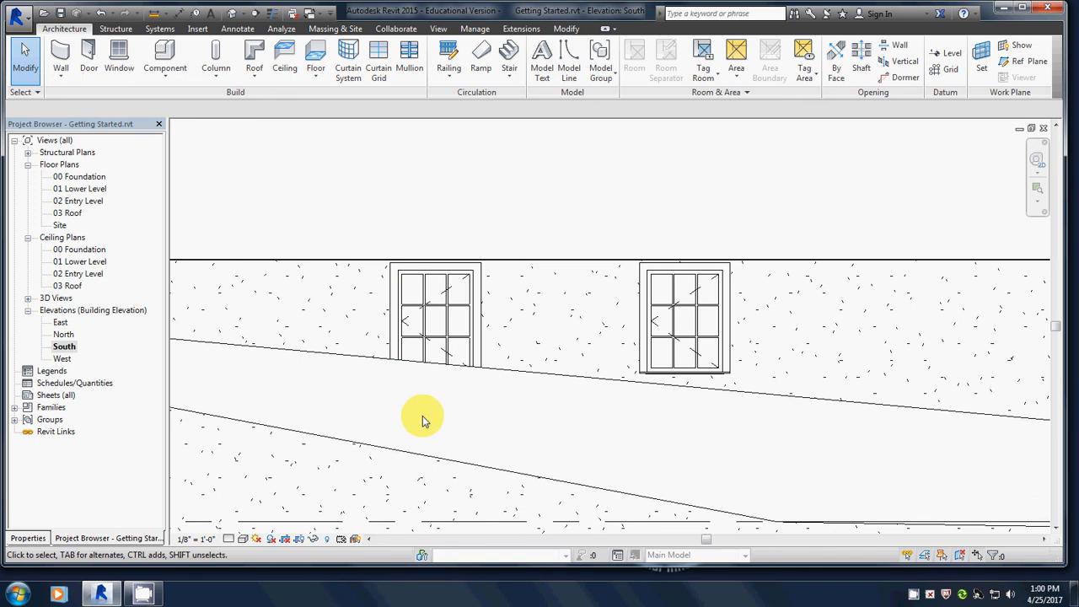
{"action": "scroll", "coordinate": [423, 416], "scroll_direction": "down", "scroll_amount": 2}
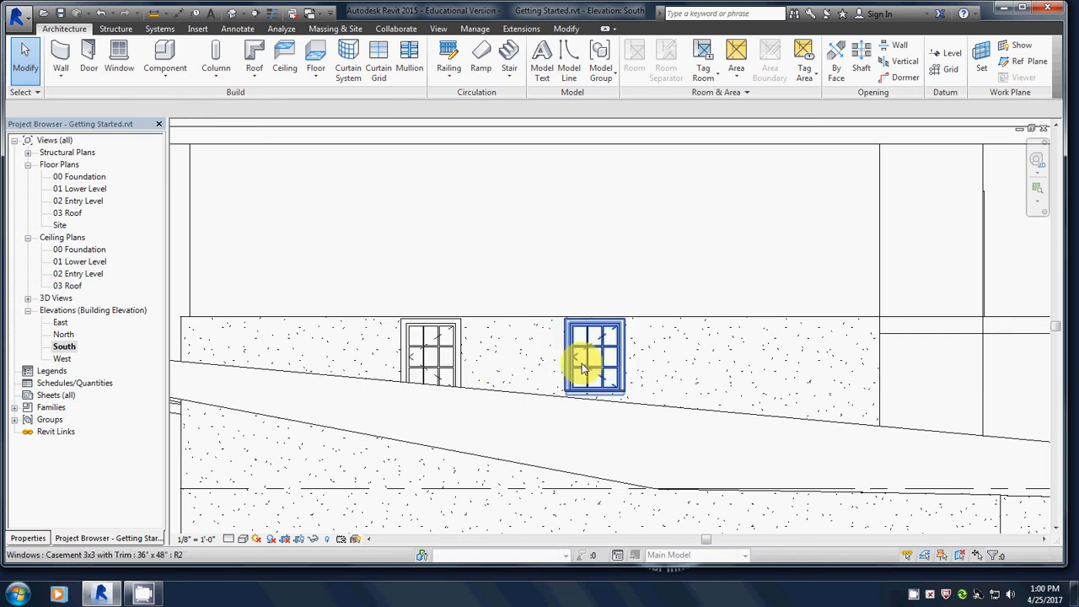
Duplicate the left window's Casement 3x3 with Trim type as a new 36" x 36" type.
{"action": "left_click", "coordinate": [407, 348]}
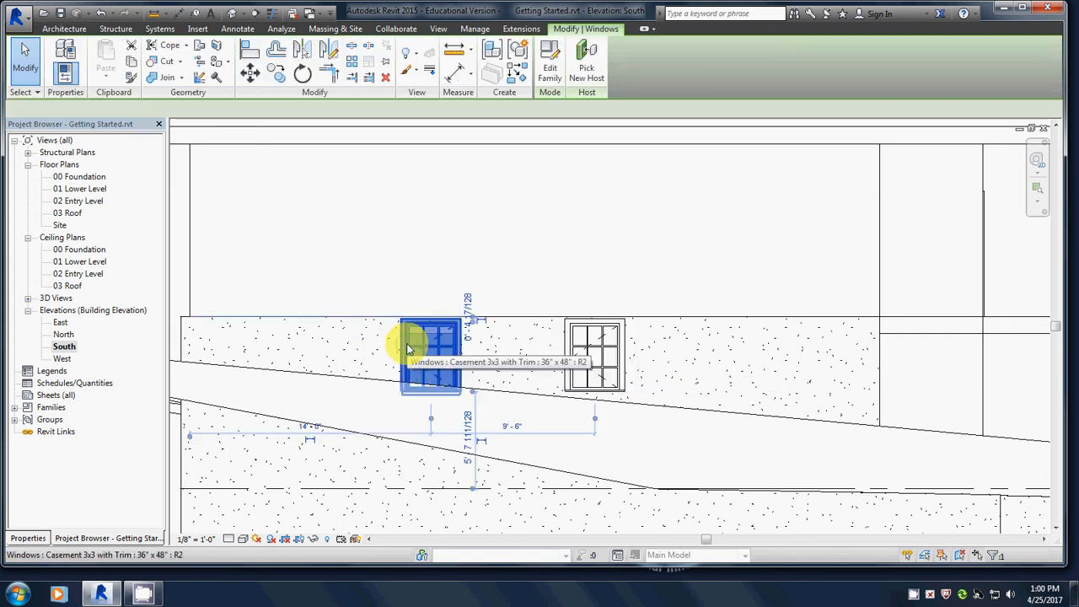
{"action": "left_click", "coordinate": [28, 539]}
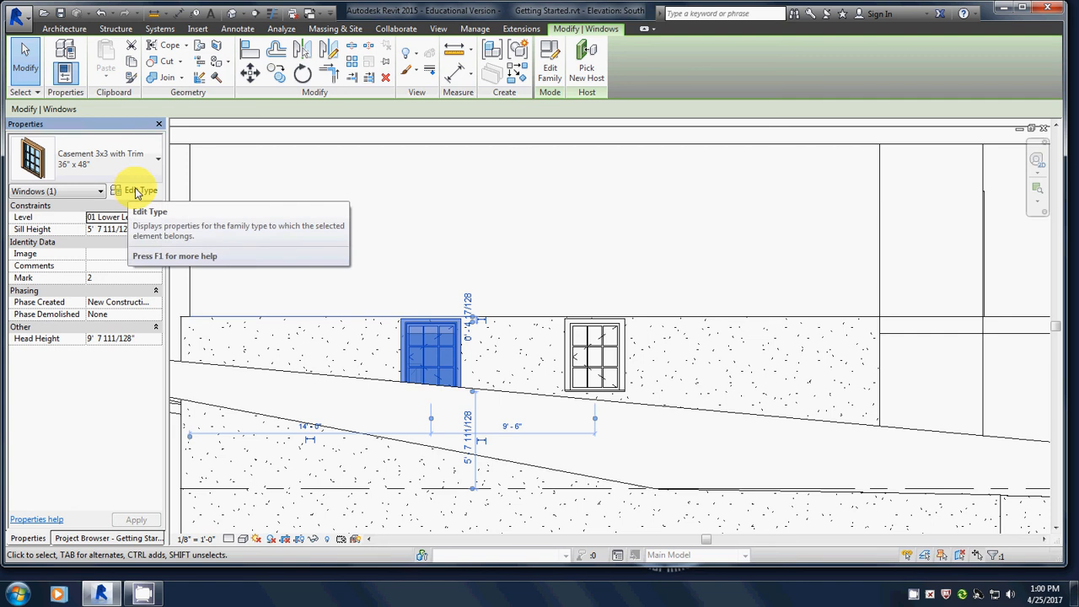
{"action": "left_click", "coordinate": [139, 191]}
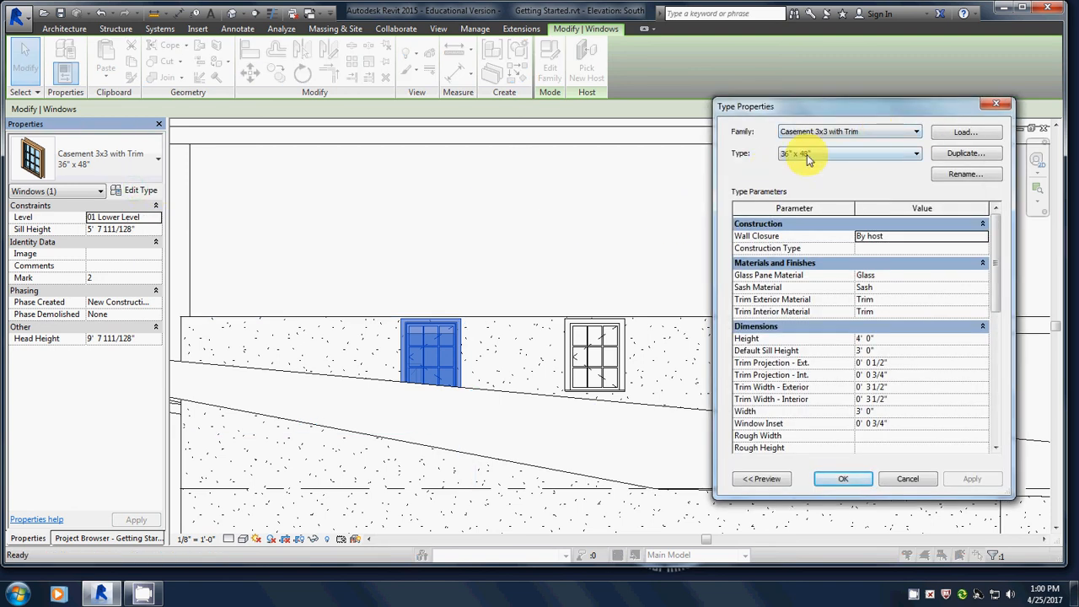
{"action": "left_click_drag", "start_coordinate": [886, 103], "coordinate": [782, 73]}
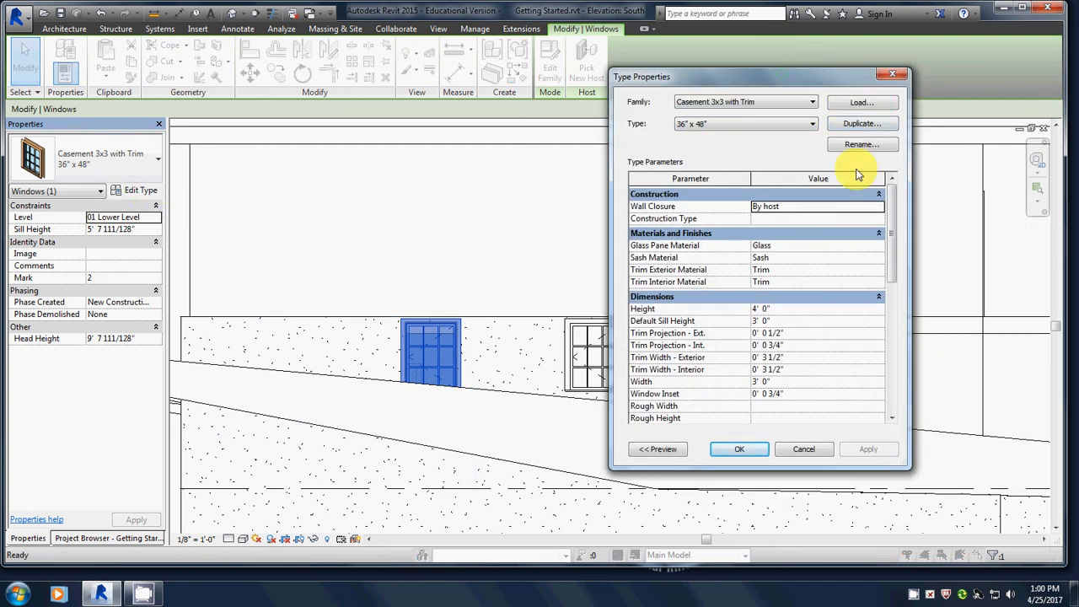
{"action": "left_click", "coordinate": [858, 125]}
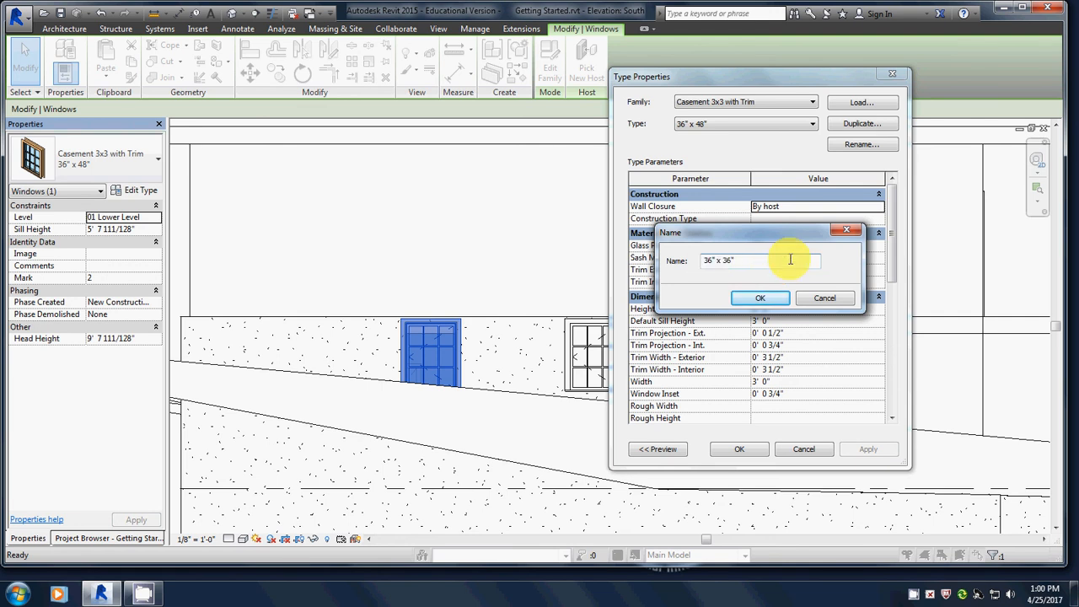
{"action": "left_click", "coordinate": [755, 301]}
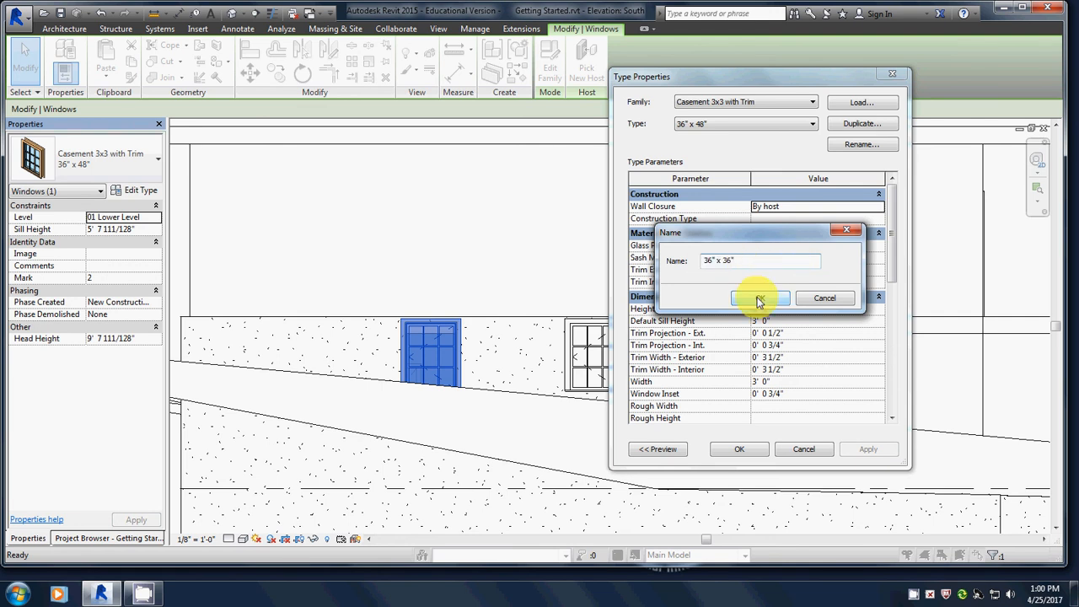
{"action": "left_click", "coordinate": [759, 300]}
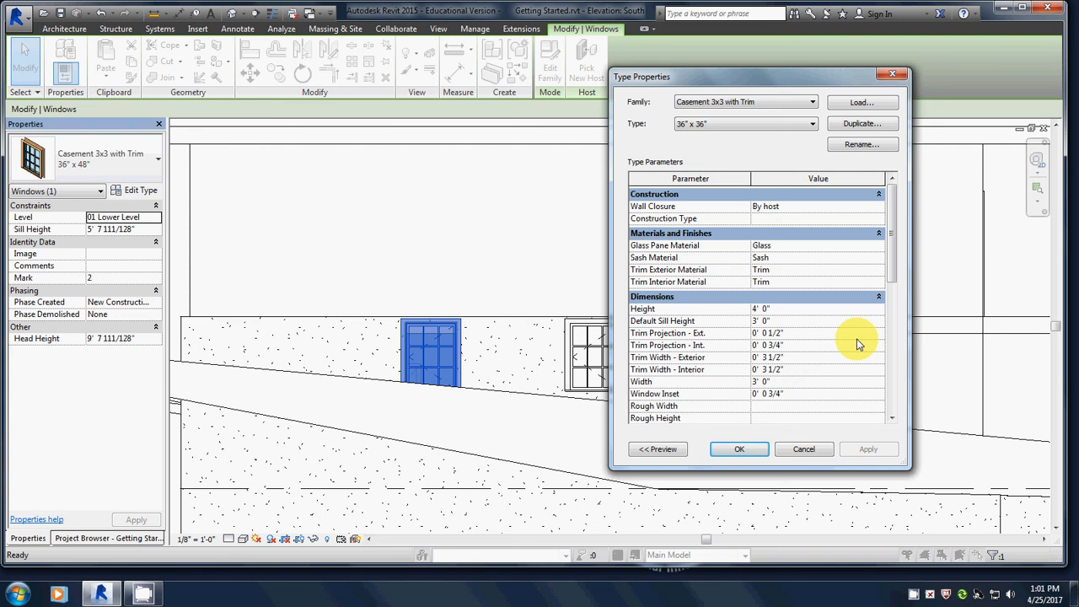
Set the 36" x 36" type's height to 3' 0" and apply it to the left window.
{"action": "key", "text": "BackSpace"}
{"action": "type", "text": "3"}
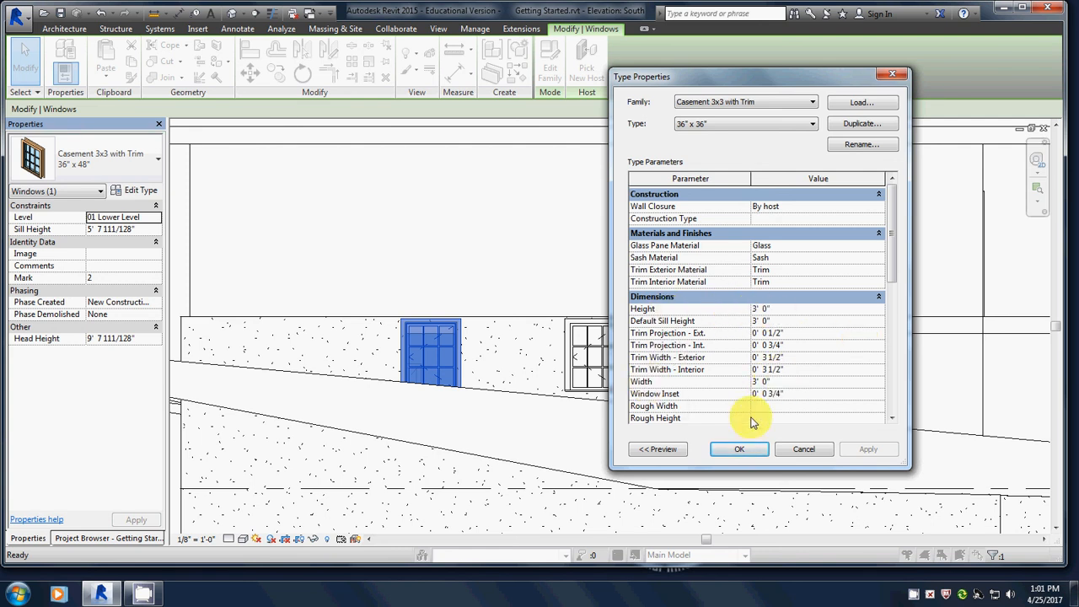
{"action": "left_click", "coordinate": [740, 448]}
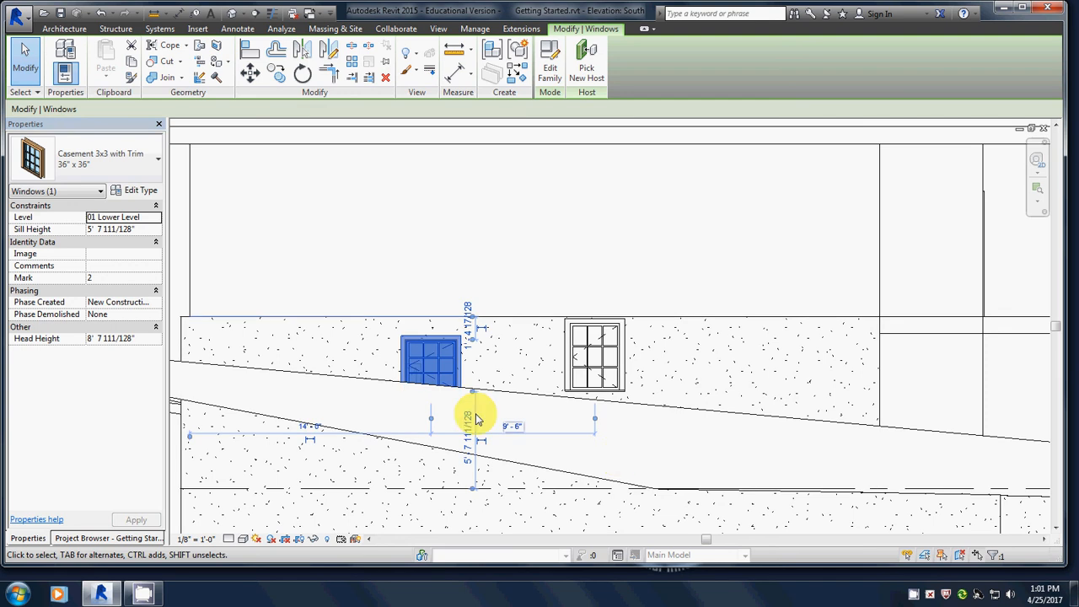
Switch the right window to the Casement 3x3 with Trim : 36" x 36" type.
{"action": "left_click", "coordinate": [595, 352]}
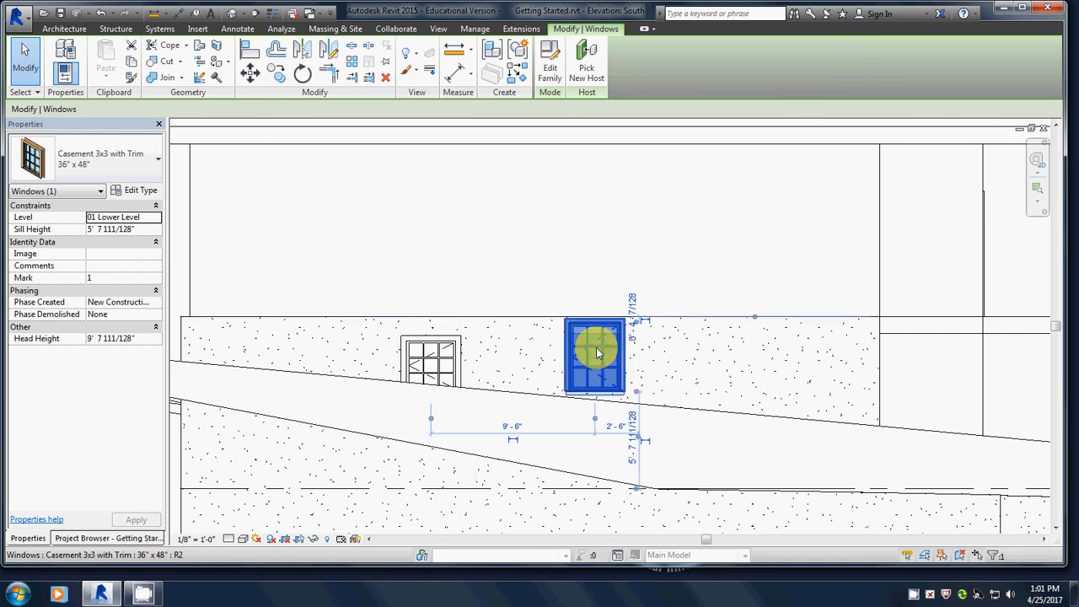
{"action": "left_click", "coordinate": [124, 164]}
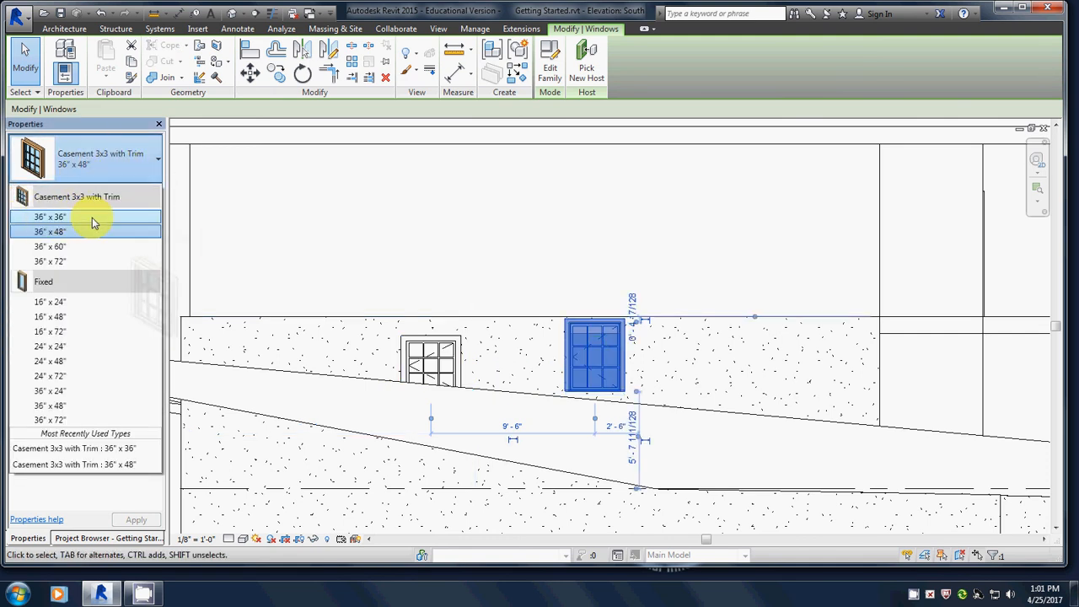
{"action": "left_click", "coordinate": [49, 216]}
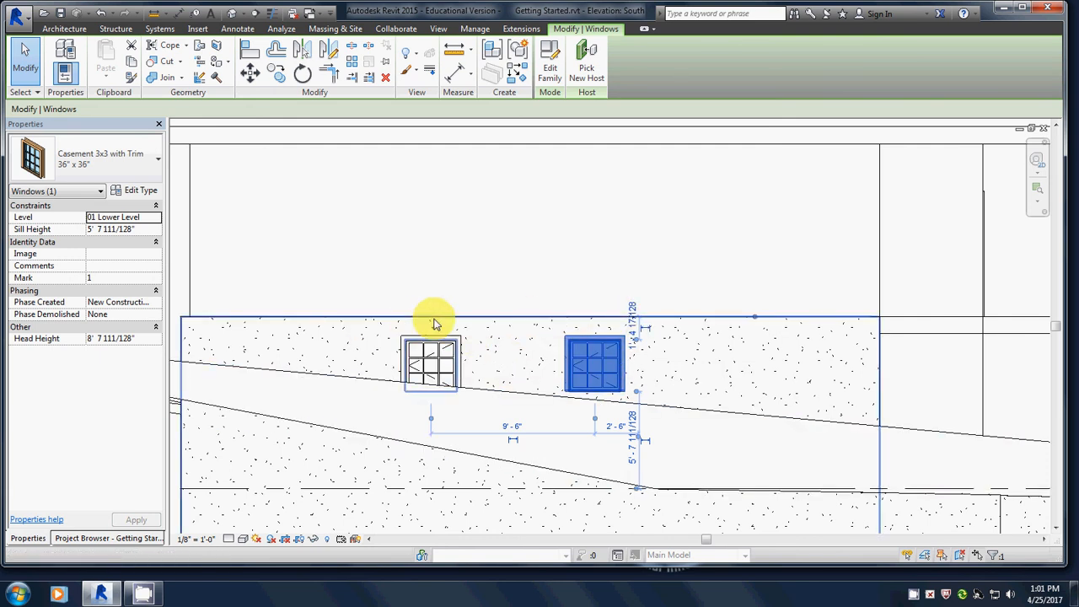
Align the tops of the left and right windows to the wall's top edge.
{"action": "left_click", "coordinate": [250, 52]}
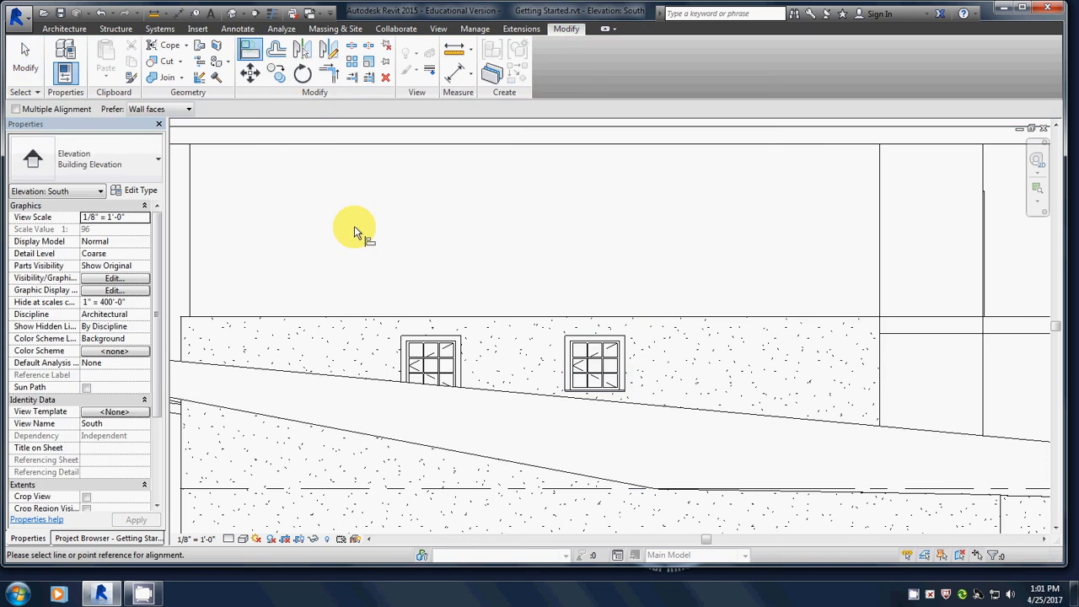
{"action": "left_click", "coordinate": [430, 320]}
{"action": "left_click", "coordinate": [436, 339]}
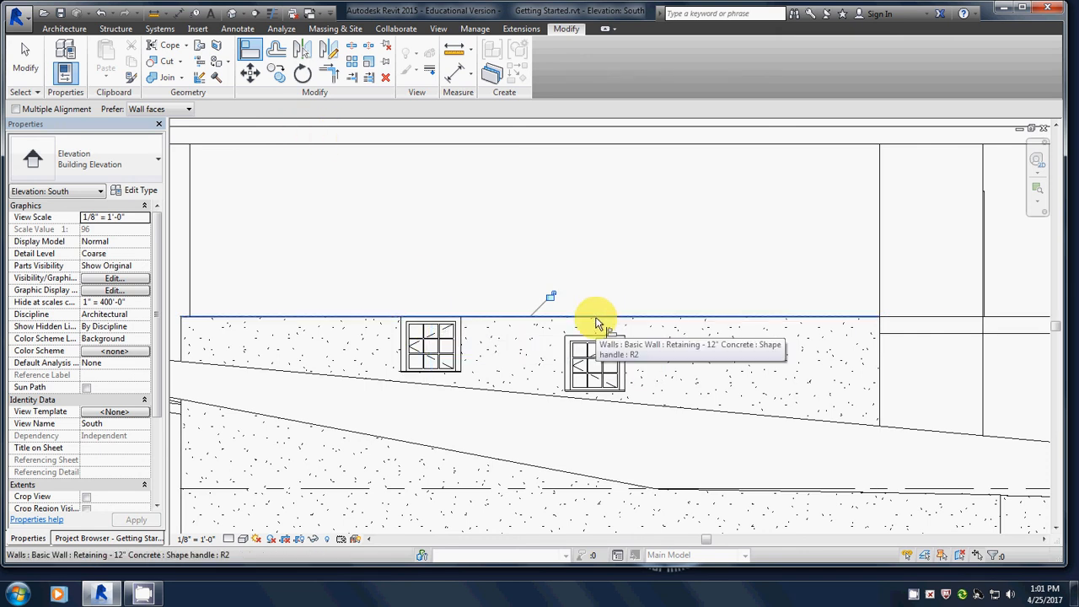
{"action": "left_click", "coordinate": [596, 319]}
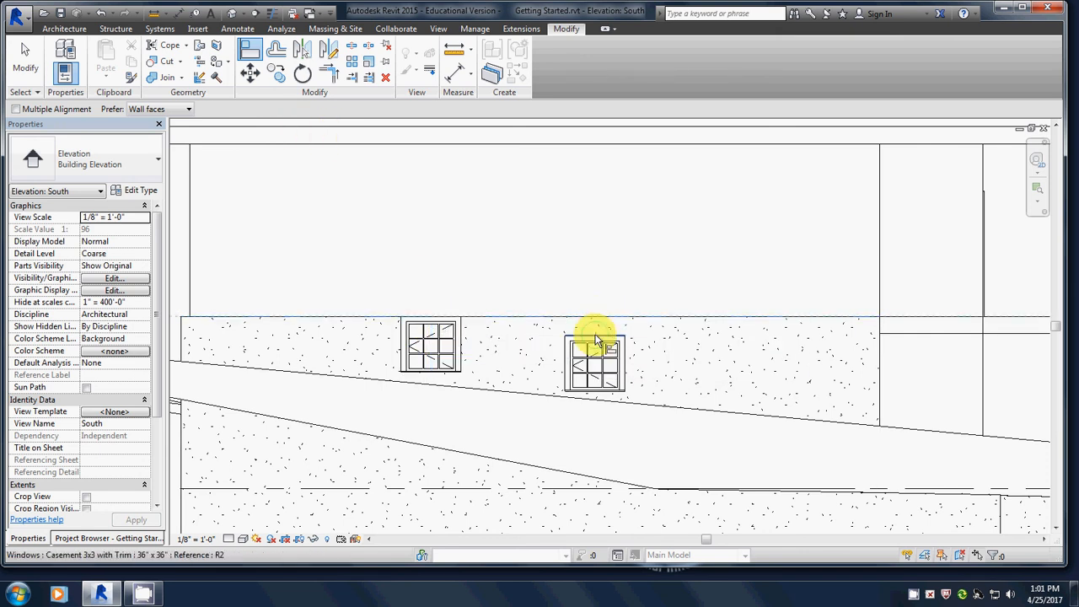
{"action": "left_click", "coordinate": [595, 338]}
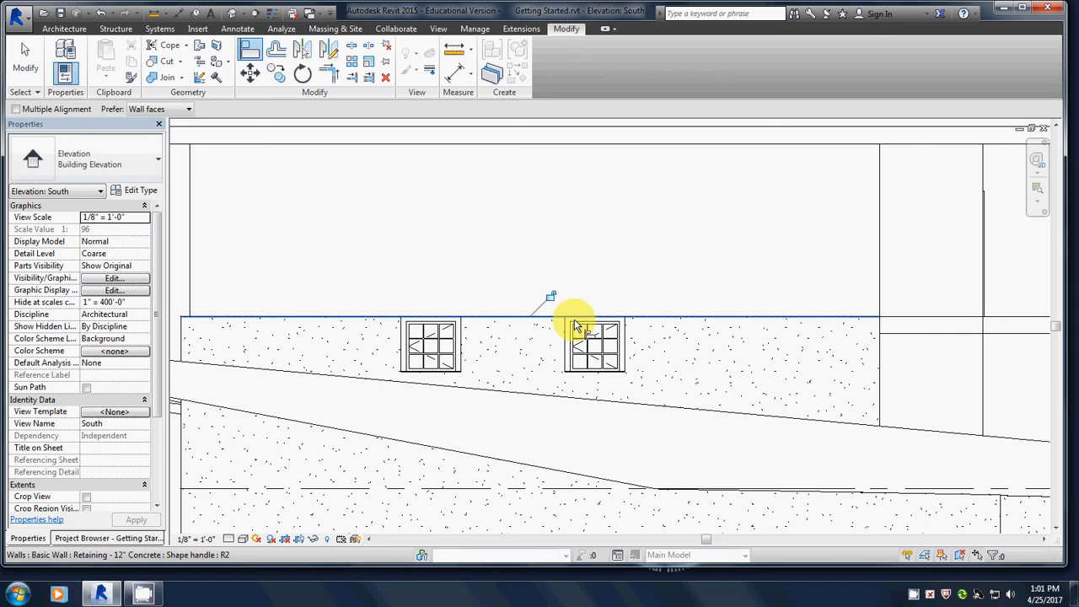
Zoom out and align the roof edge to the 02 Entry Level line.
{"action": "scroll", "coordinate": [646, 352], "scroll_direction": "down", "scroll_amount": 3}
{"action": "scroll", "coordinate": [674, 344], "scroll_direction": "down", "scroll_amount": 1}
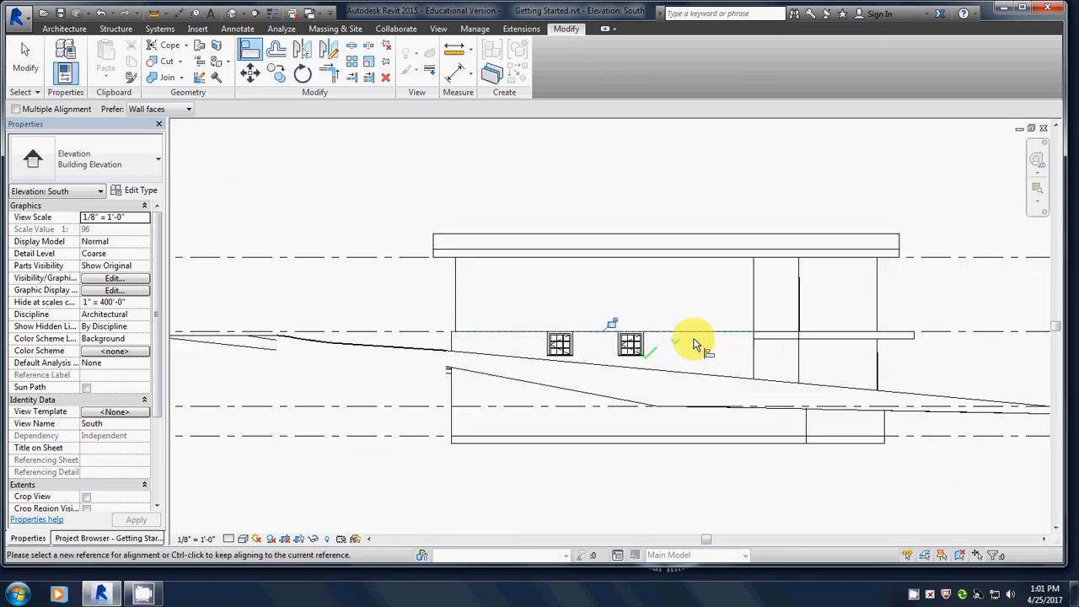
{"action": "middle_click_drag", "start_coordinate": [693, 340], "coordinate": [501, 314]}
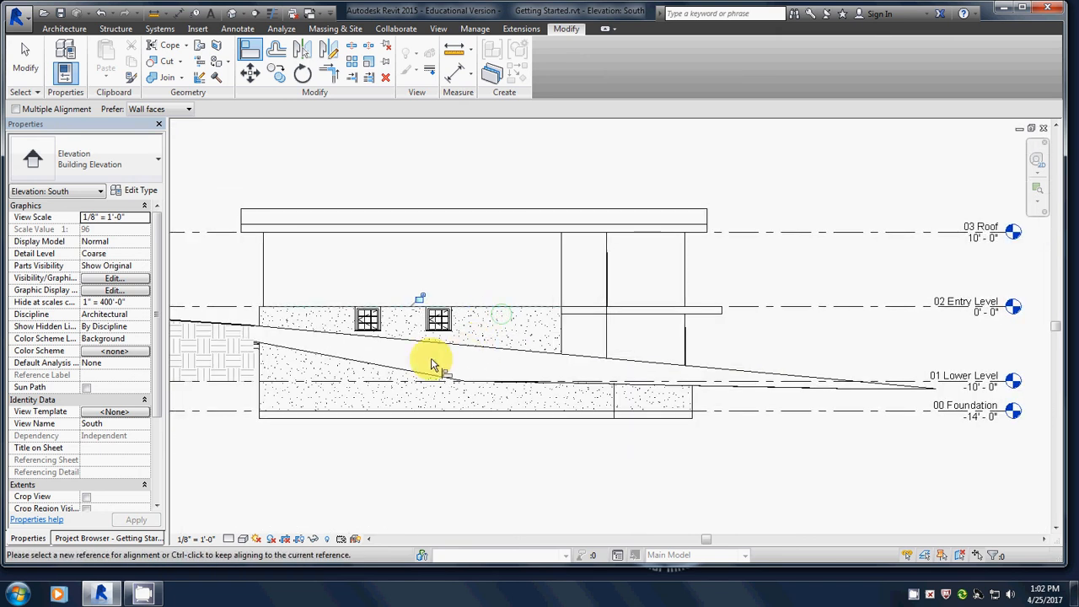
{"action": "left_click", "coordinate": [168, 358]}
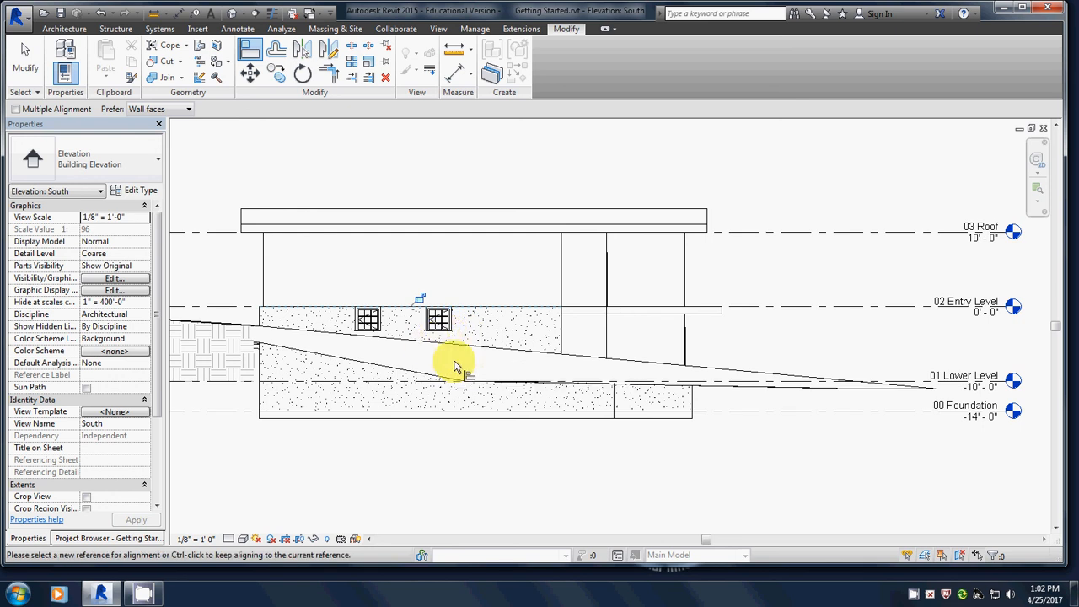
{"action": "left_click", "coordinate": [319, 219]}
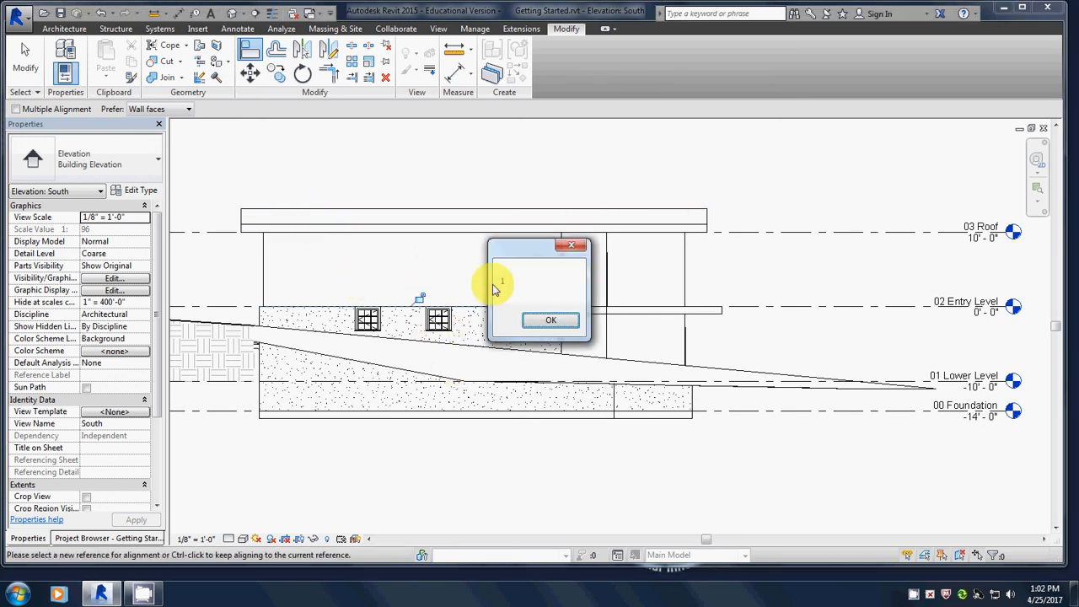